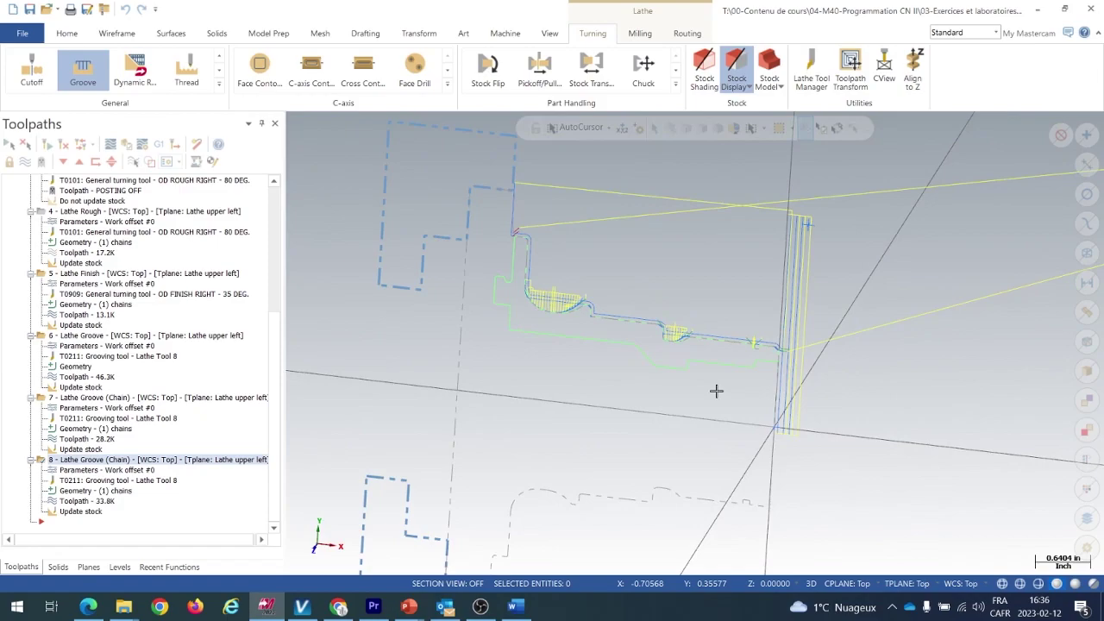
Start a lathe Drill toolpath using the 1-inch diameter drill T1111
click(219, 57)
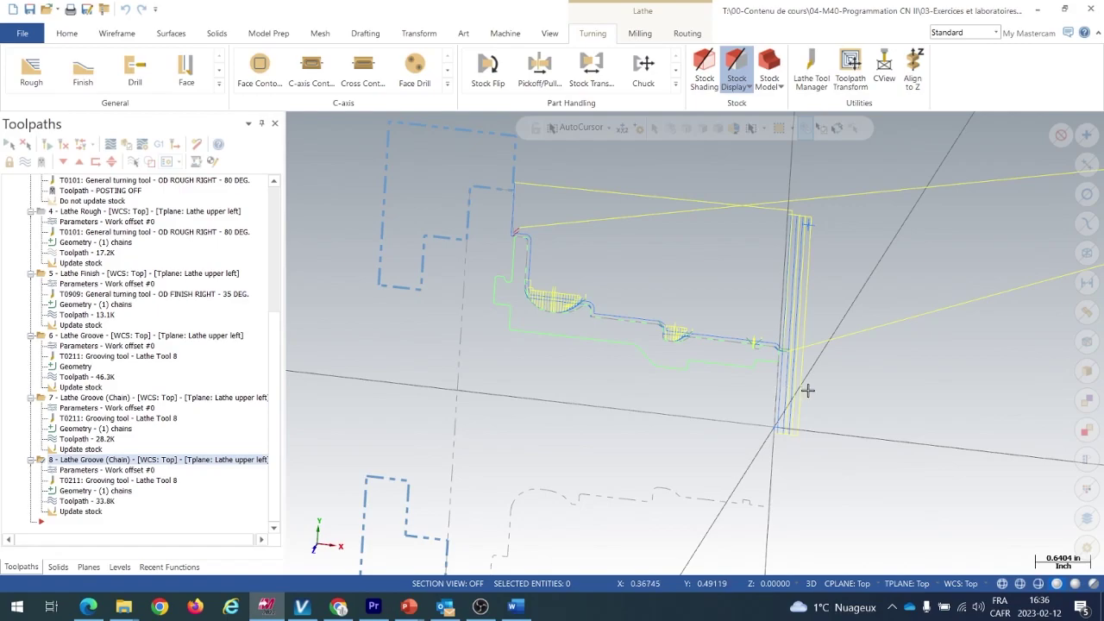
scroll(742, 371, up, 4)
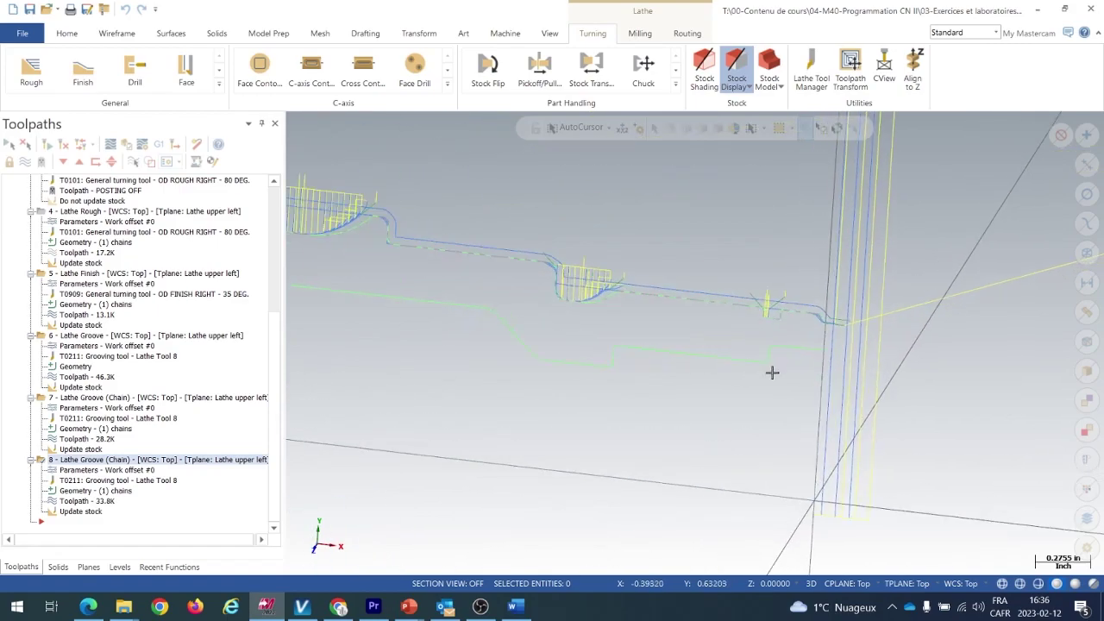
scroll(792, 349, up, 4)
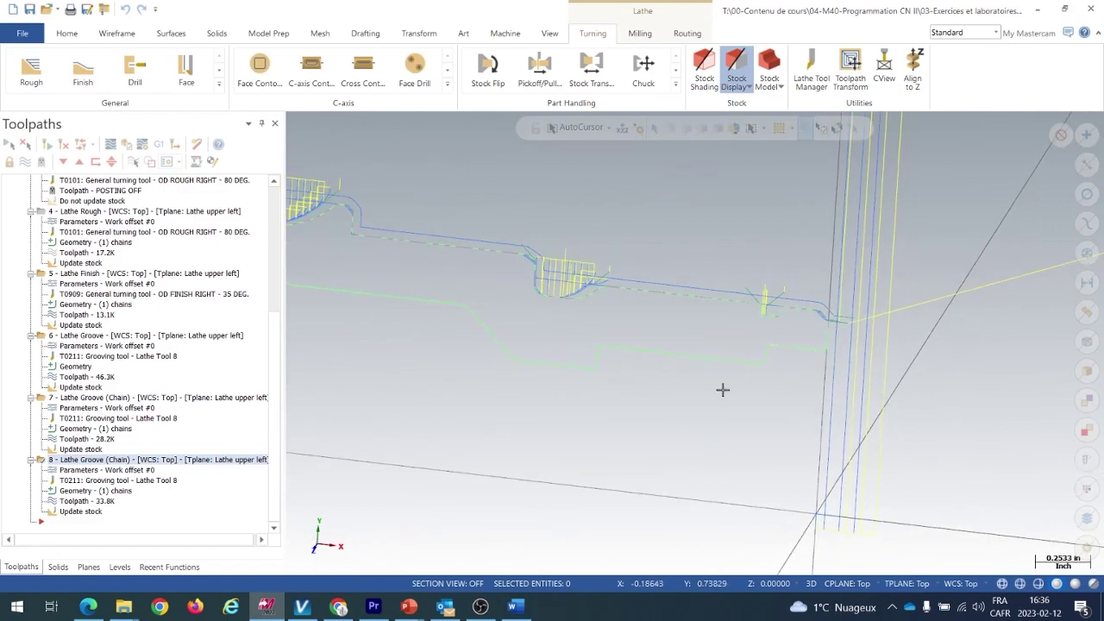
scroll(656, 354, down, 7)
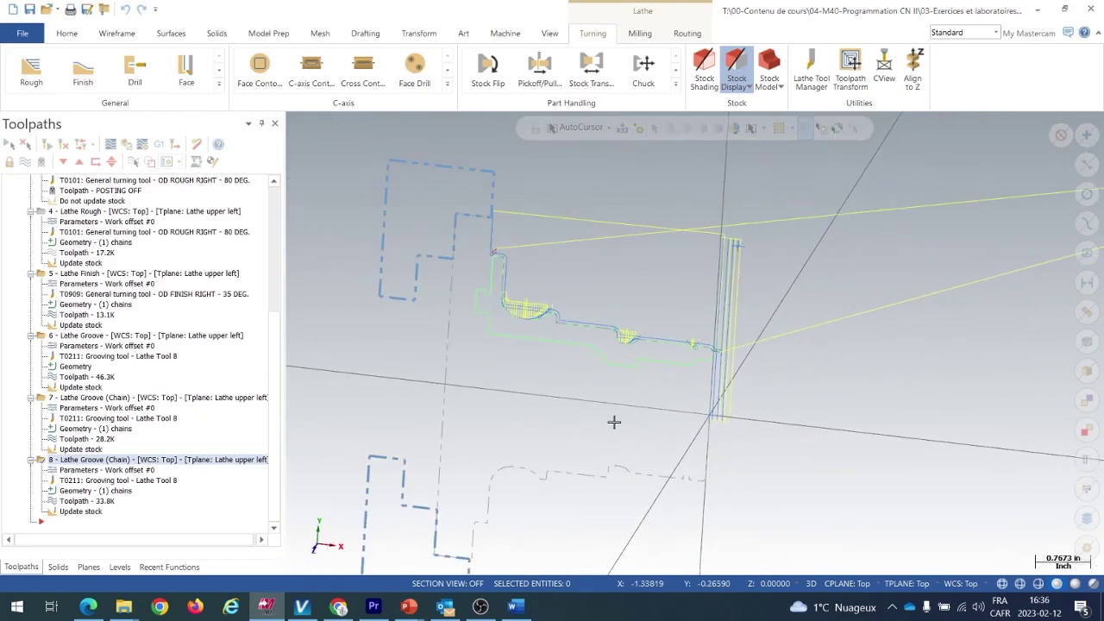
click(140, 83)
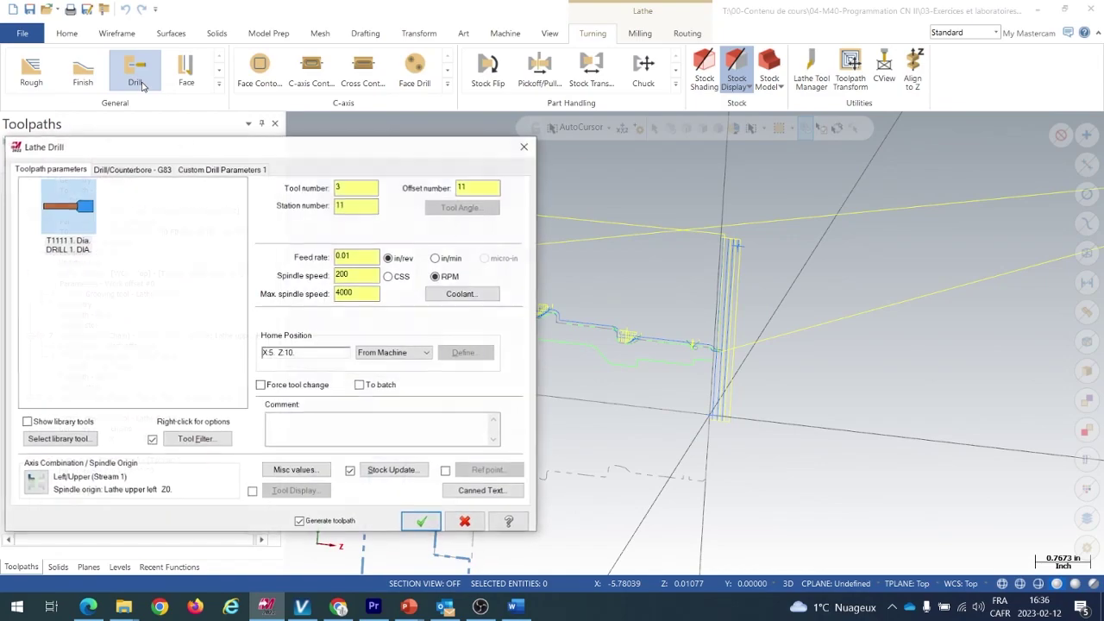
click(65, 222)
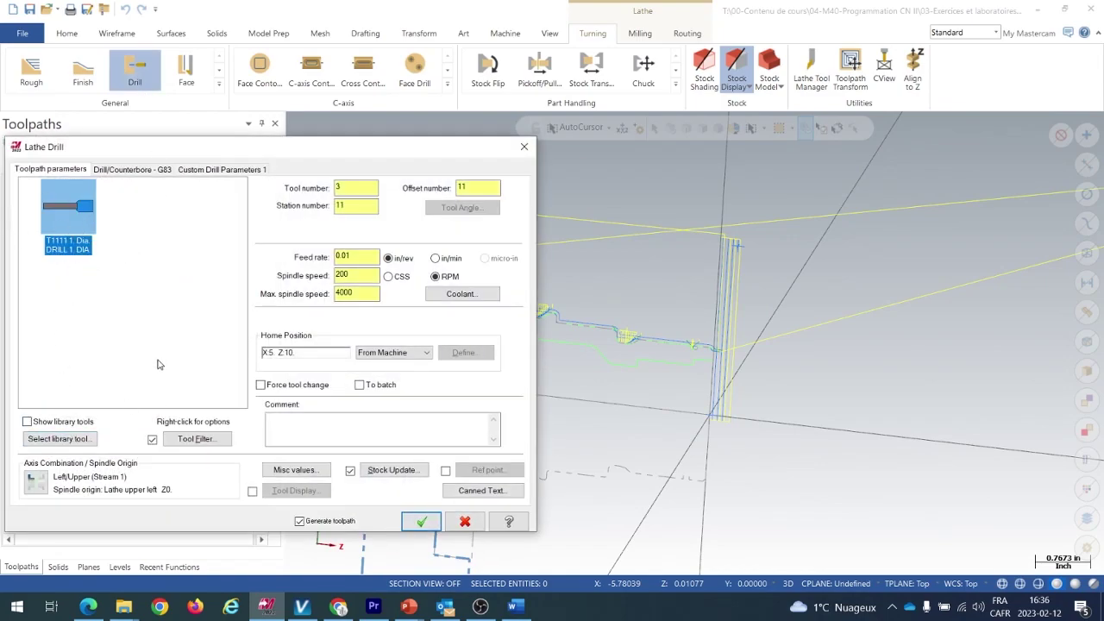
Switch the drill's spindle speed mode to CSS, keeping the speed at 200 and the feed rate at 0.01 in/rev
click(388, 276)
double_click(349, 275)
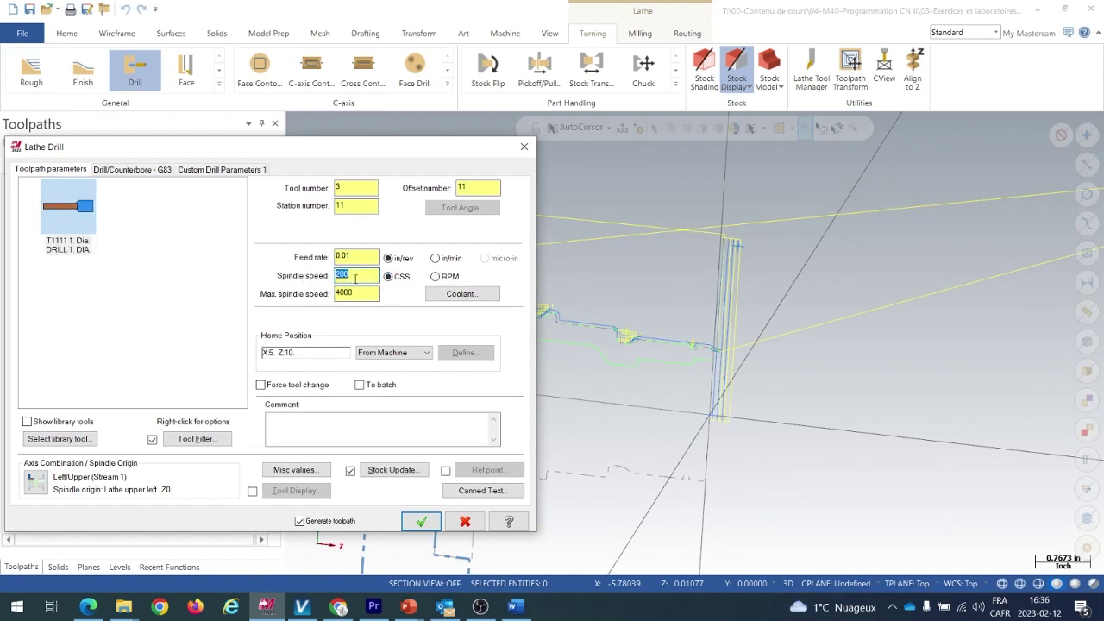
click(435, 277)
click(359, 256)
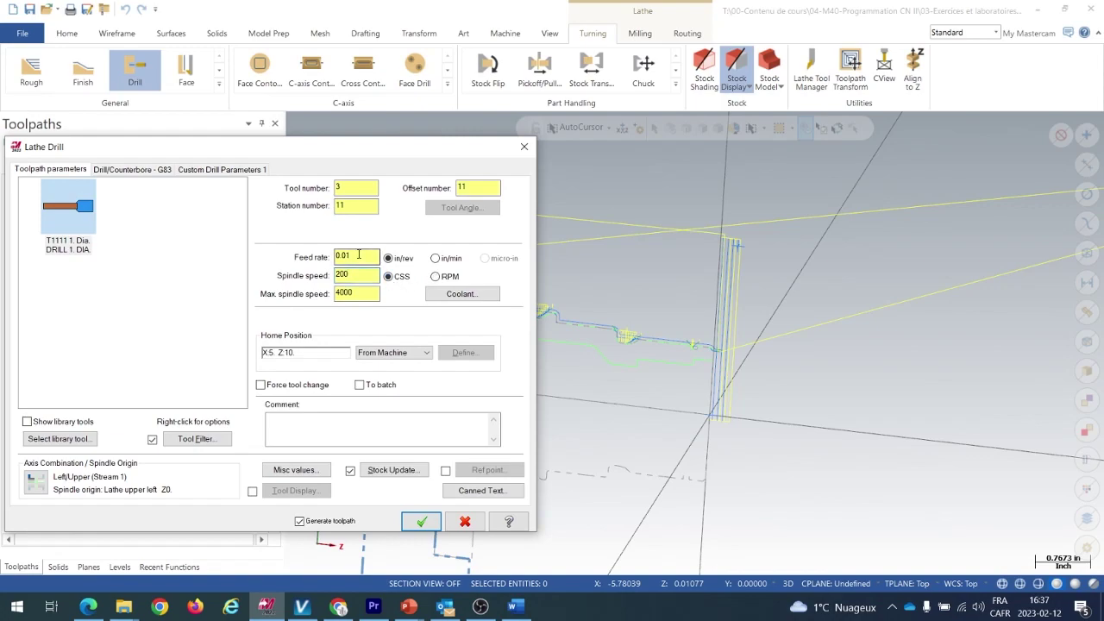
Set the drill's tool number to 11, matching its station and offset numbers
double_click(340, 188)
text(11)
key(Tab)
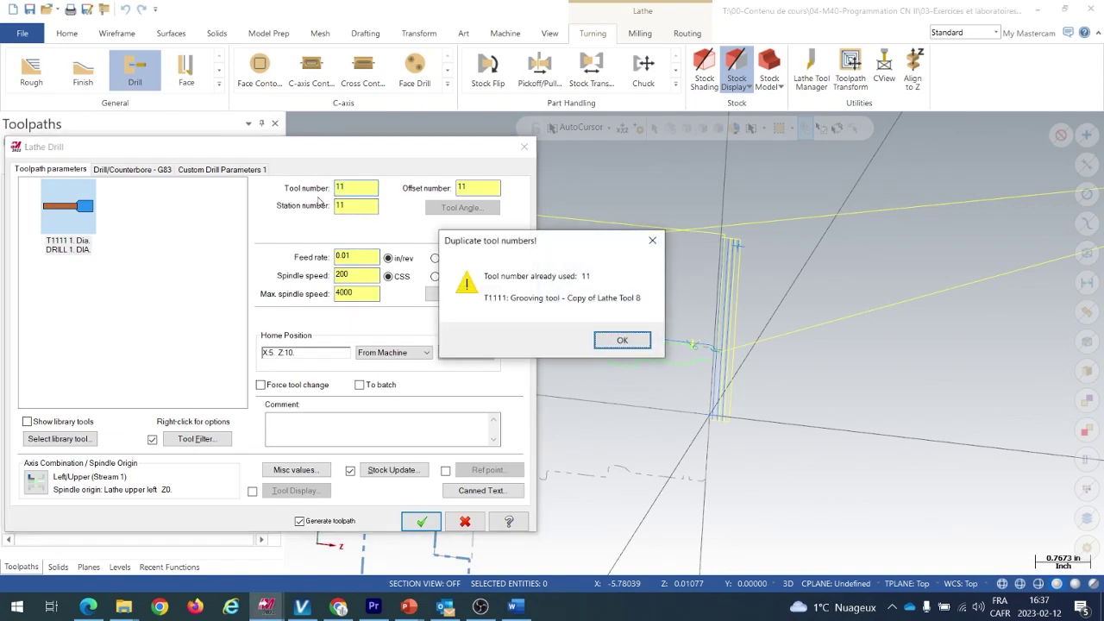
key(Return)
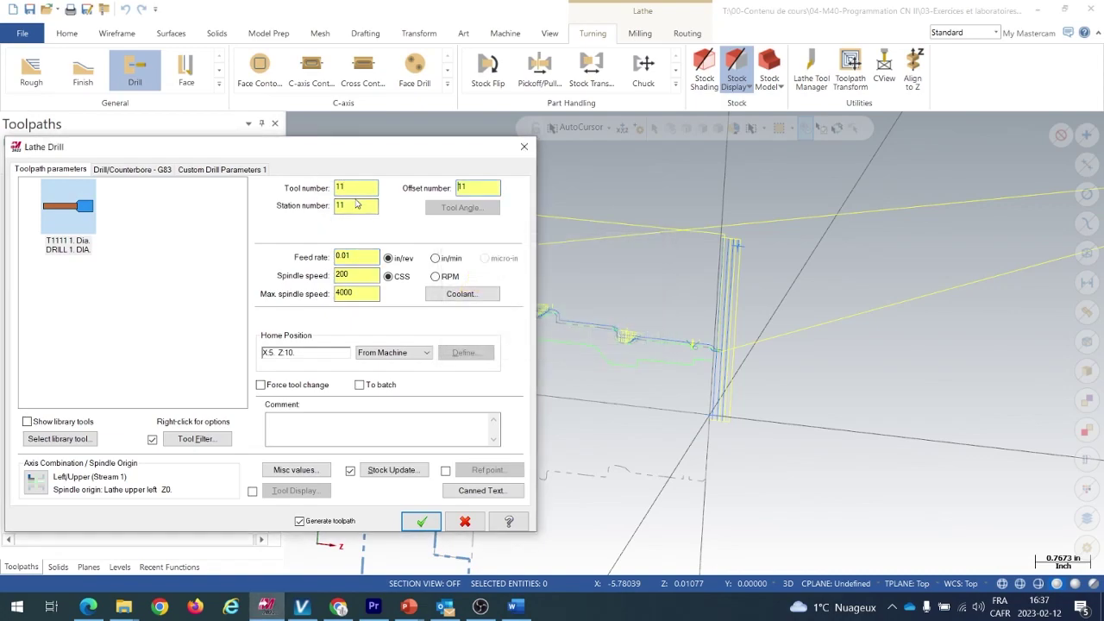
click(355, 186)
Set the drilling depth to -3.75 by picking the point where the centreline meets the stock's back face, keeping the drill point at X0 Z0
click(130, 169)
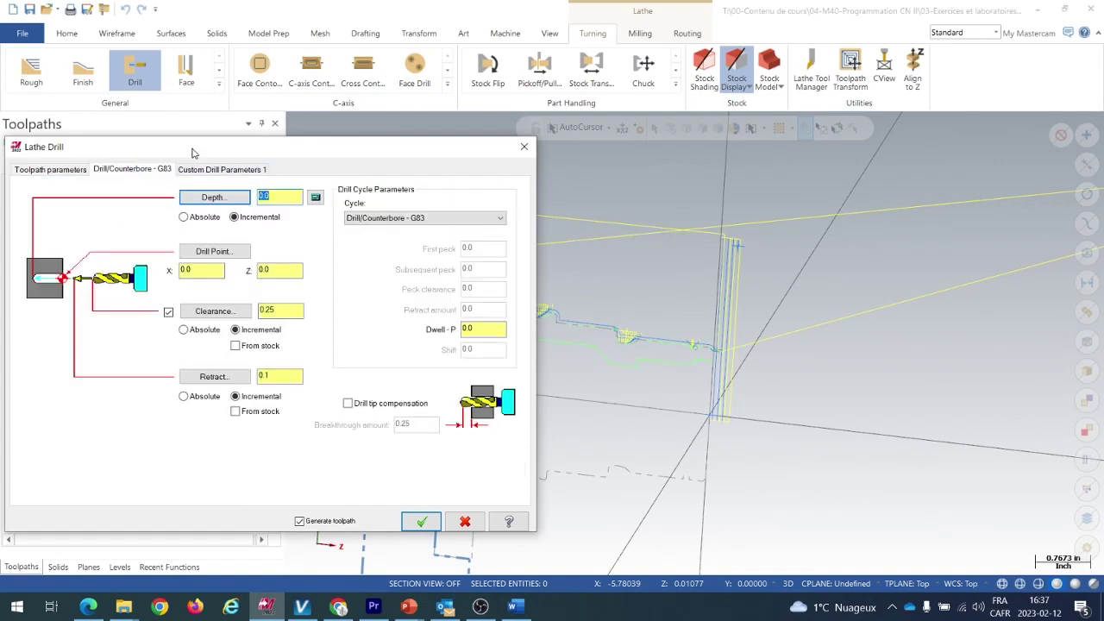
mouse_move(198, 152)
mouse_down()
mouse_move(204, 128)
mouse_move(182, 145)
mouse_up()
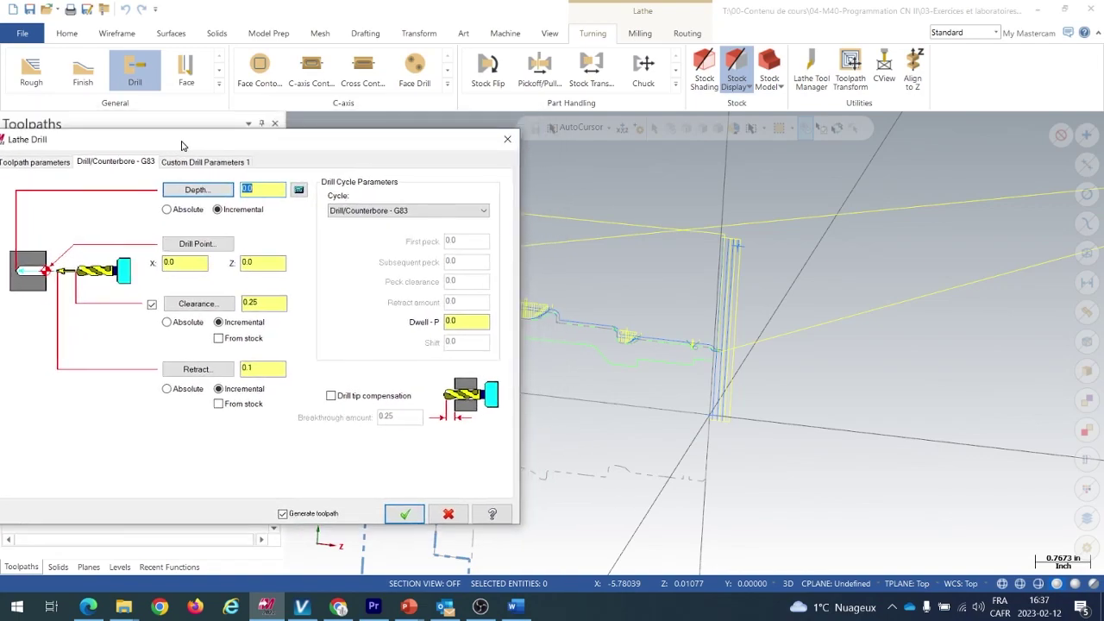
click(183, 265)
key(Tab)
click(191, 262)
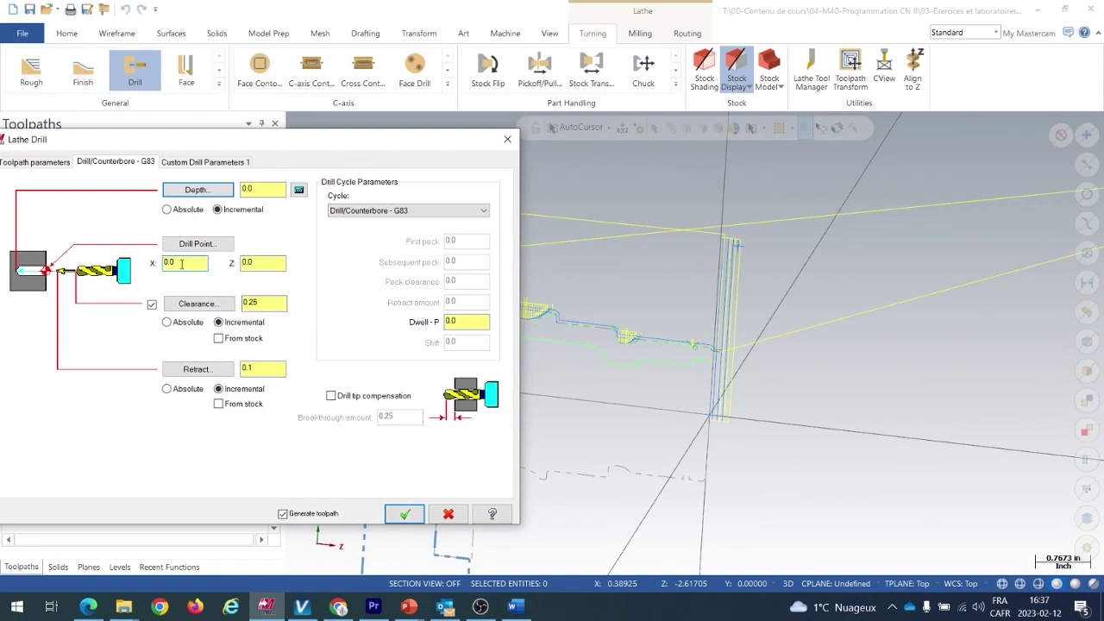
scroll(734, 310, up, 1)
middle_drag(735, 311, 725, 363)
scroll(725, 363, down, 1)
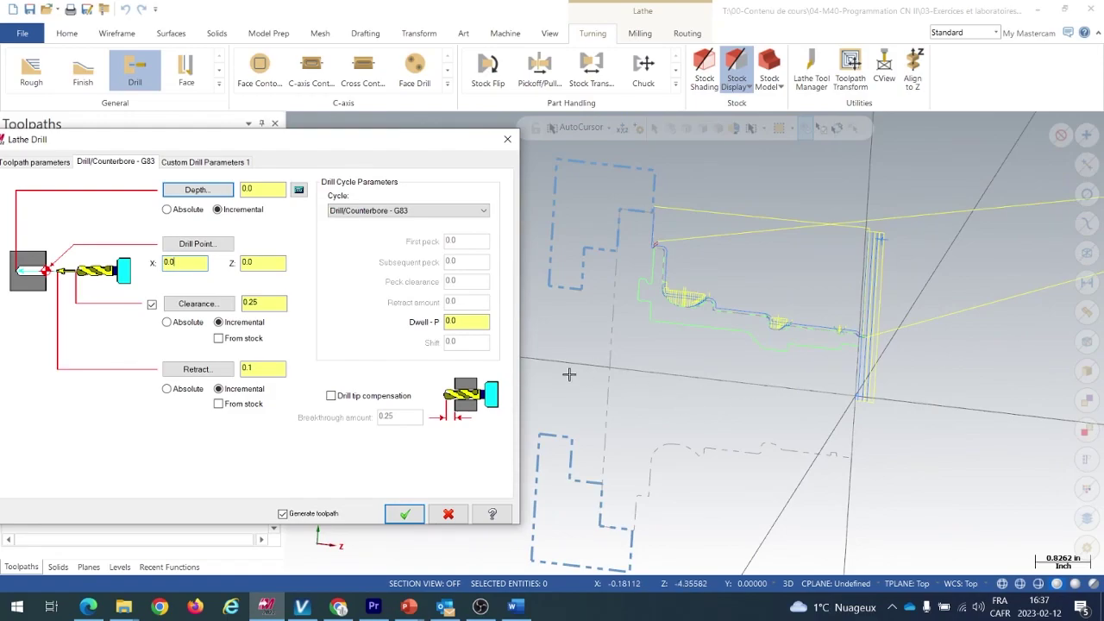
click(197, 191)
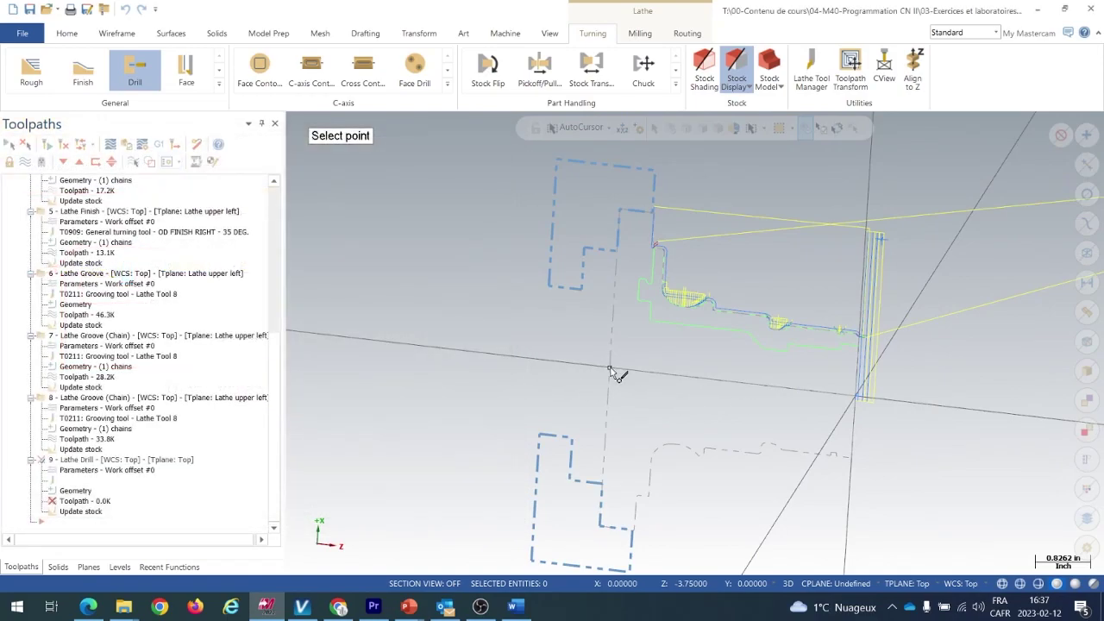
click(610, 368)
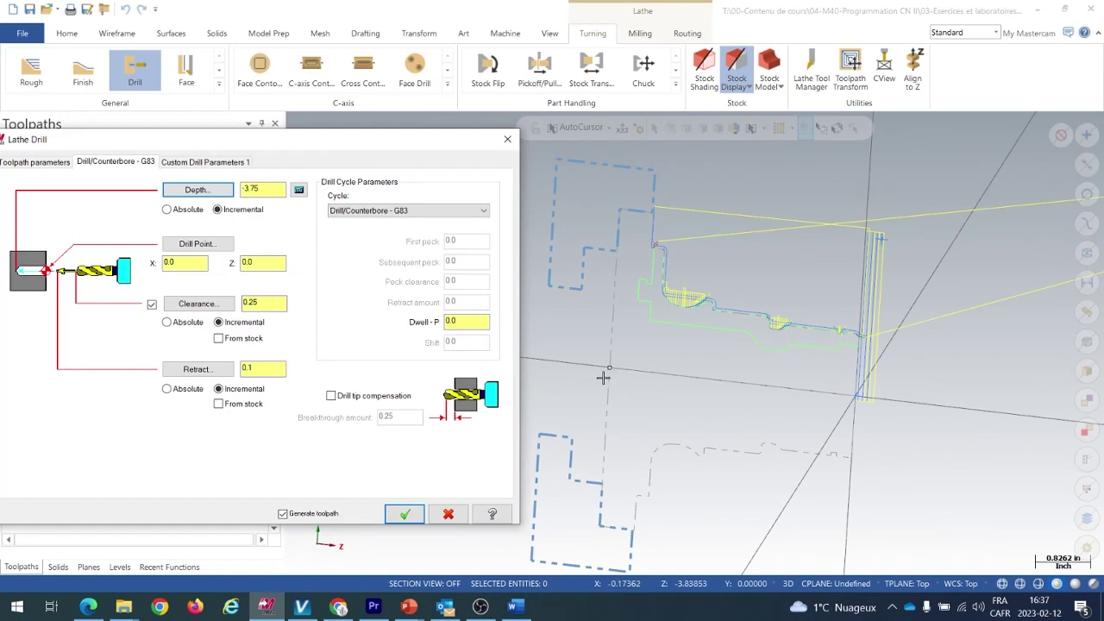
mouse_move(607, 377)
middle_down()
mouse_move(675, 365)
mouse_move(575, 373)
mouse_move(604, 374)
mouse_move(592, 375)
middle_up()
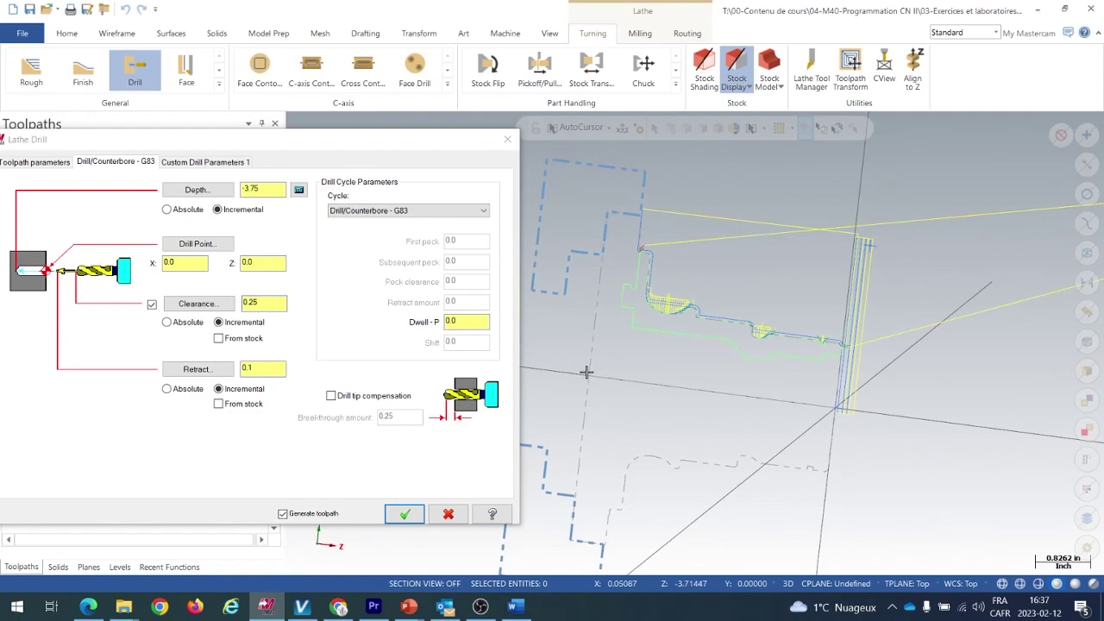
Try the Peck Drill - longhand and Drill/Peck - G83 cycles, and return to Drill/Counterbore - G83
click(270, 304)
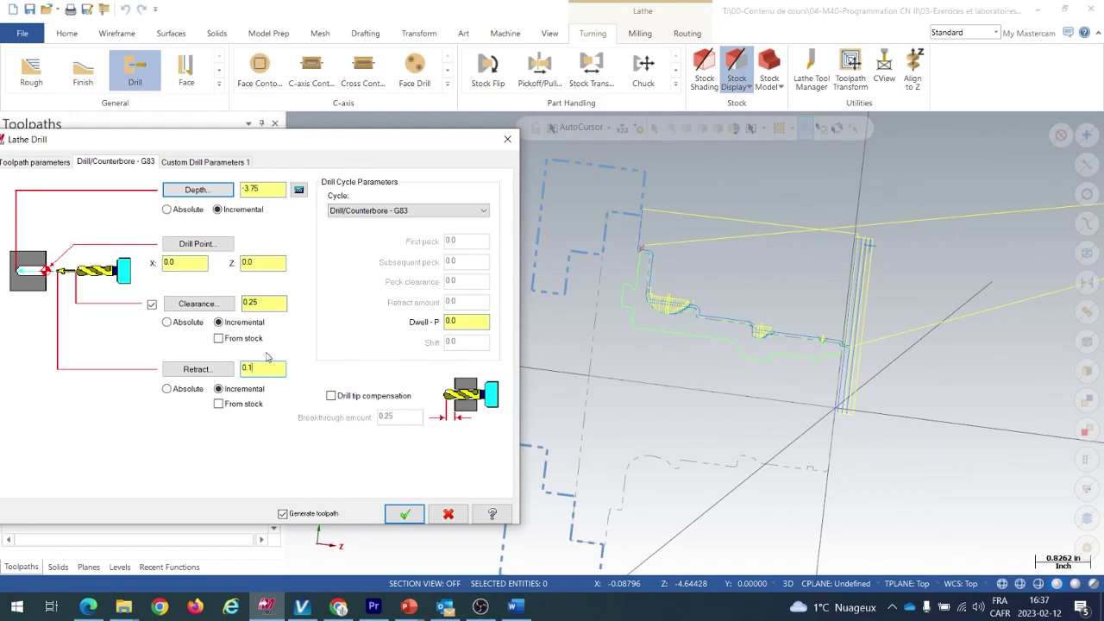
drag(315, 138, 319, 103)
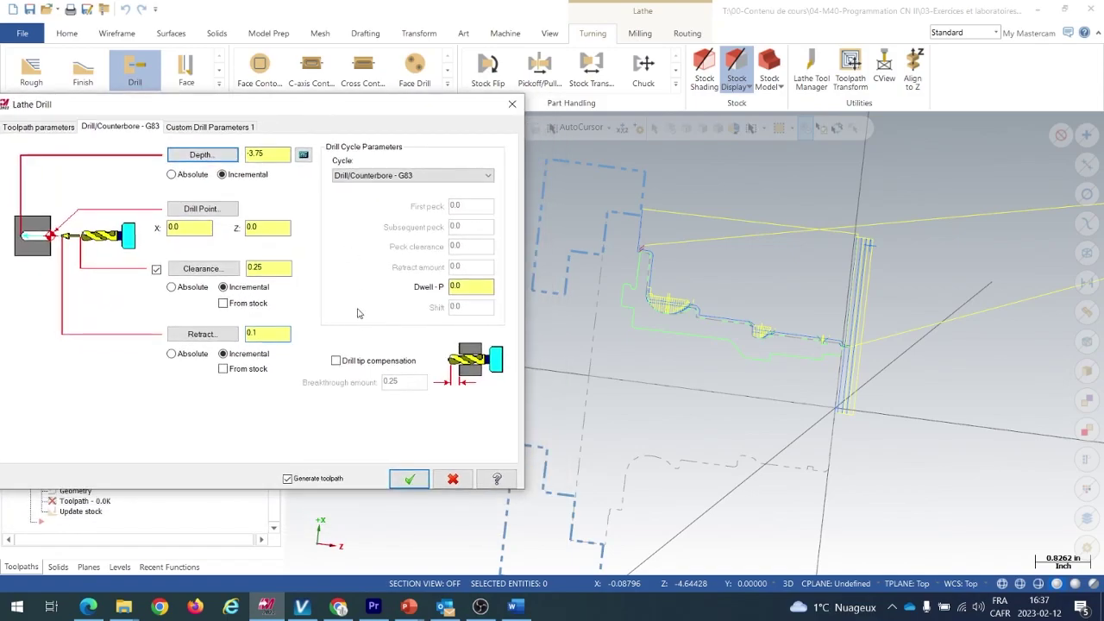
click(400, 176)
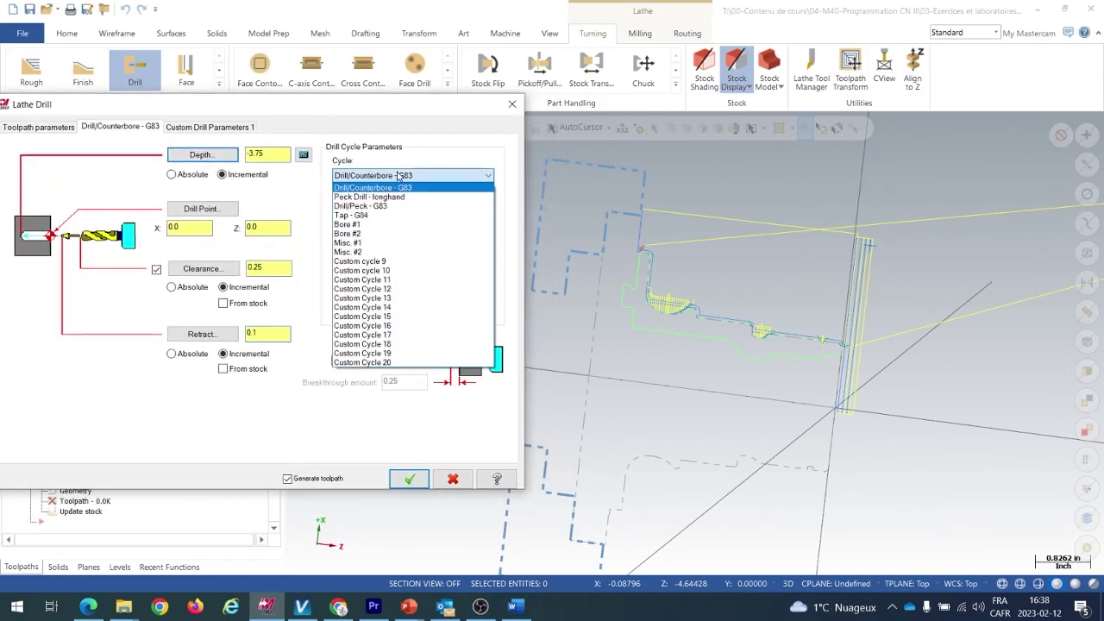
click(386, 197)
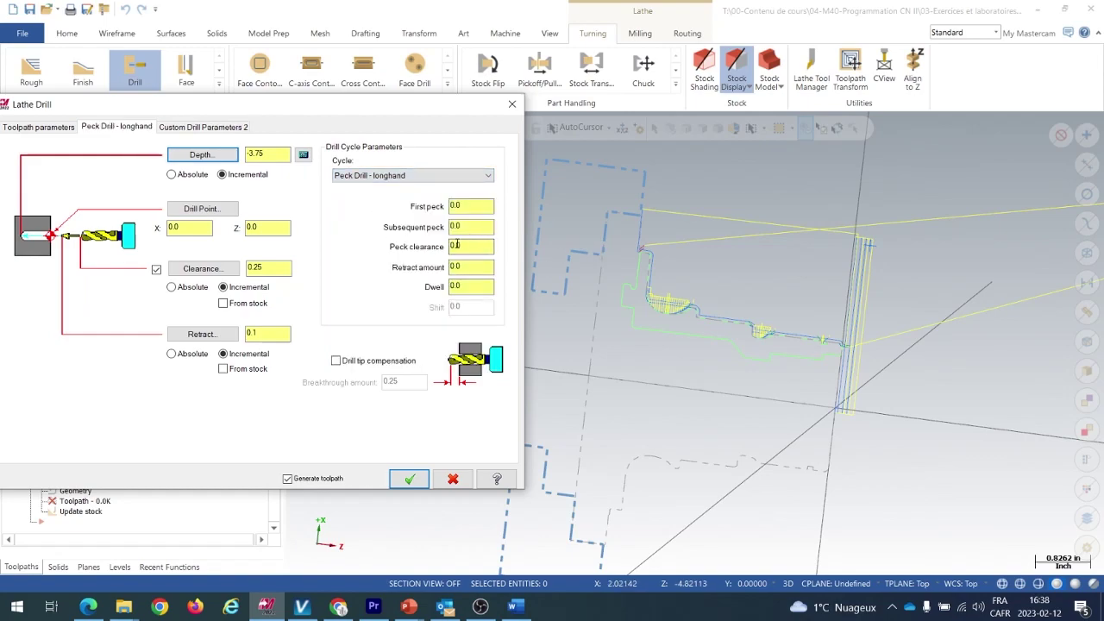
click(397, 177)
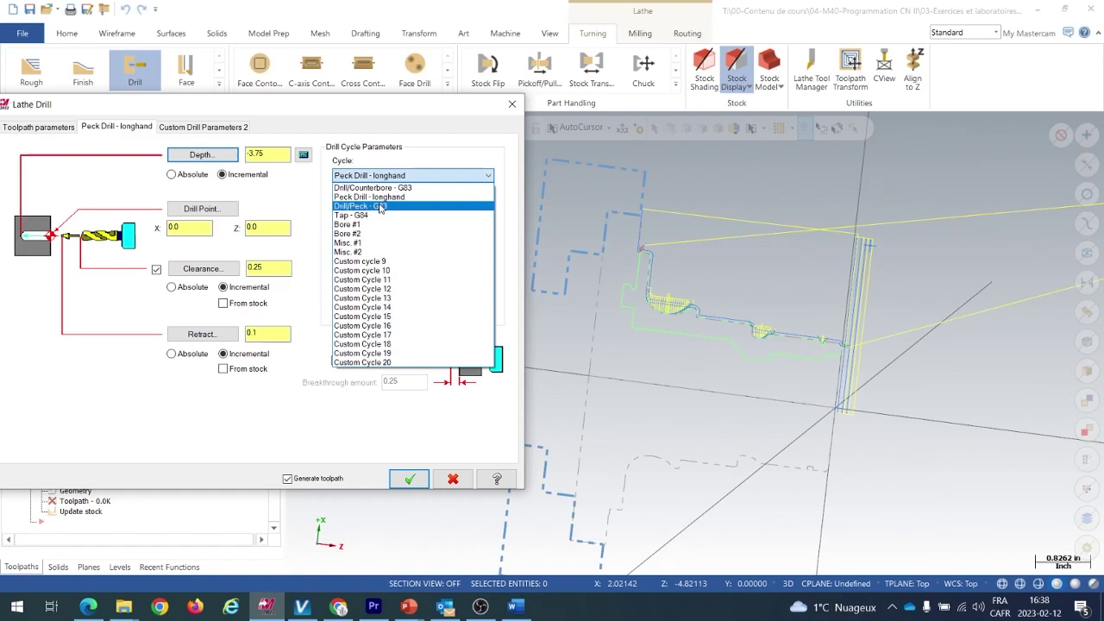
click(379, 206)
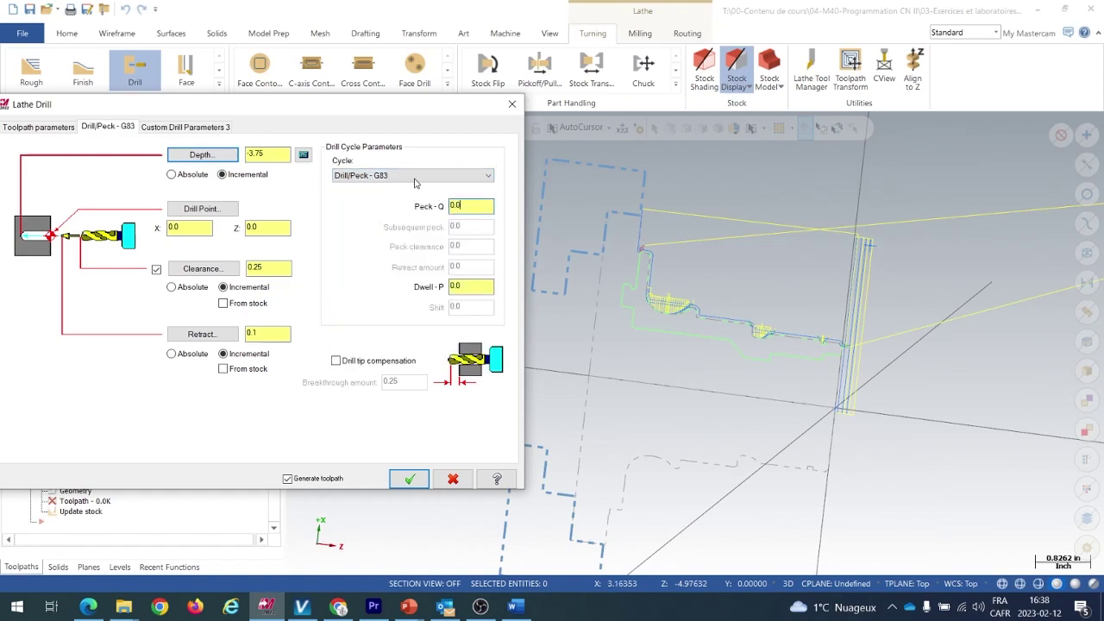
click(416, 177)
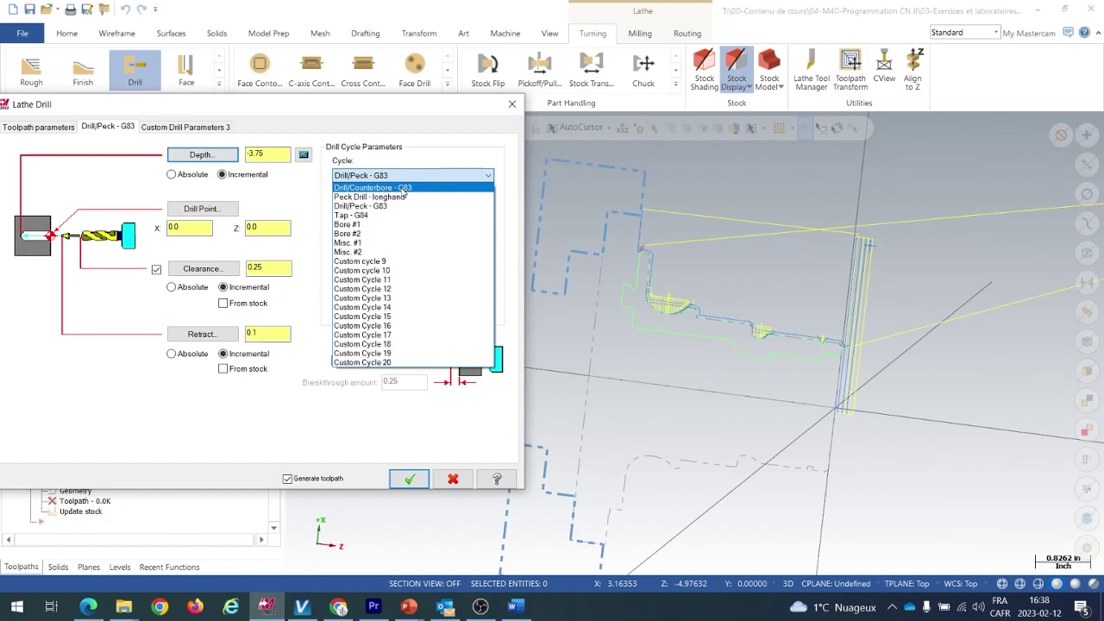
click(403, 190)
click(466, 290)
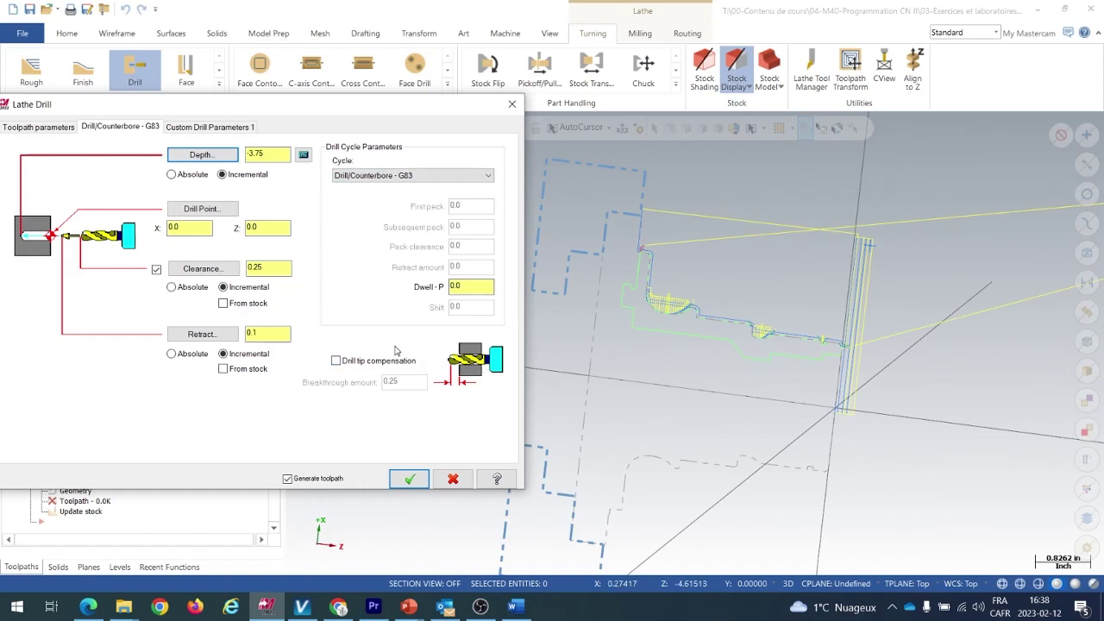
Enable drill tip compensation with a breakthrough amount of 0.125 and generate the drill toolpath
click(335, 362)
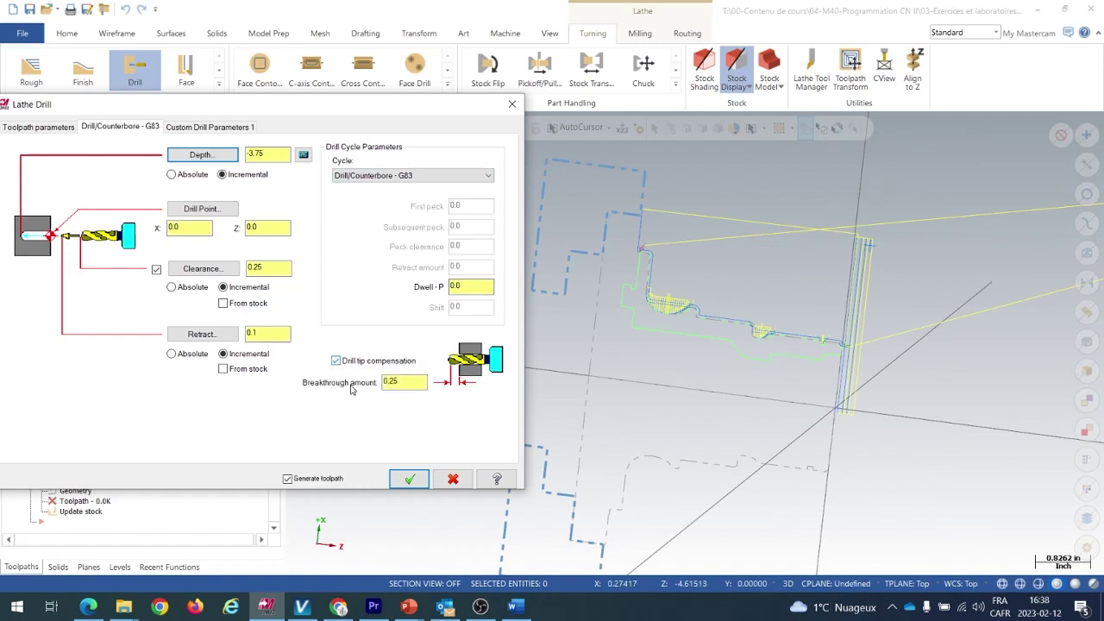
double_click(389, 382)
text(.125)
key(Return)
click(403, 384)
click(209, 129)
drag(279, 109, 308, 104)
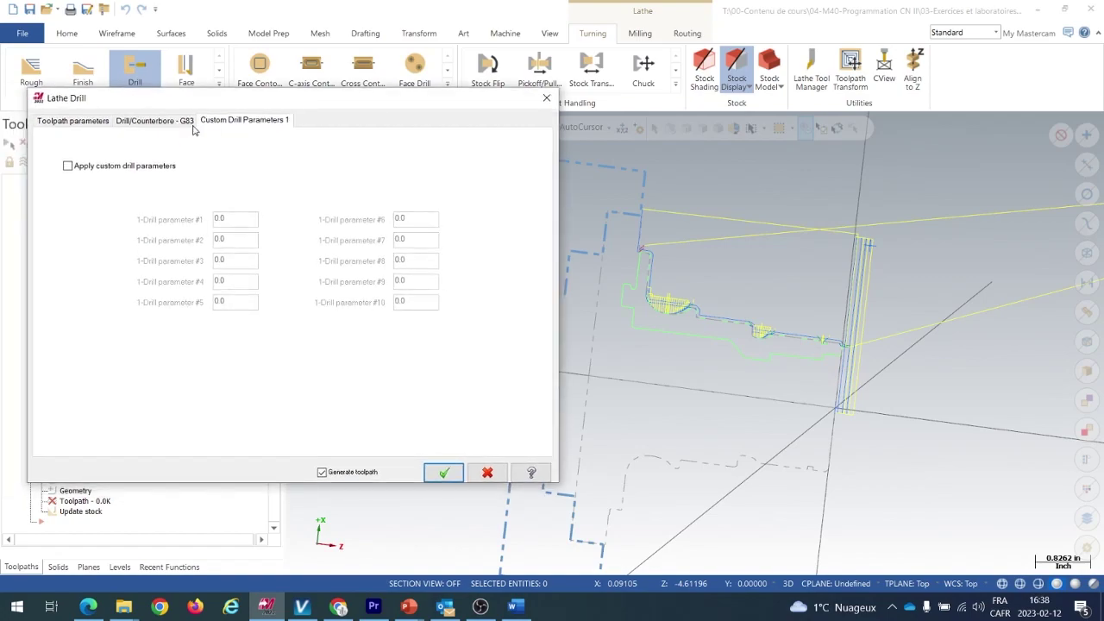
click(161, 125)
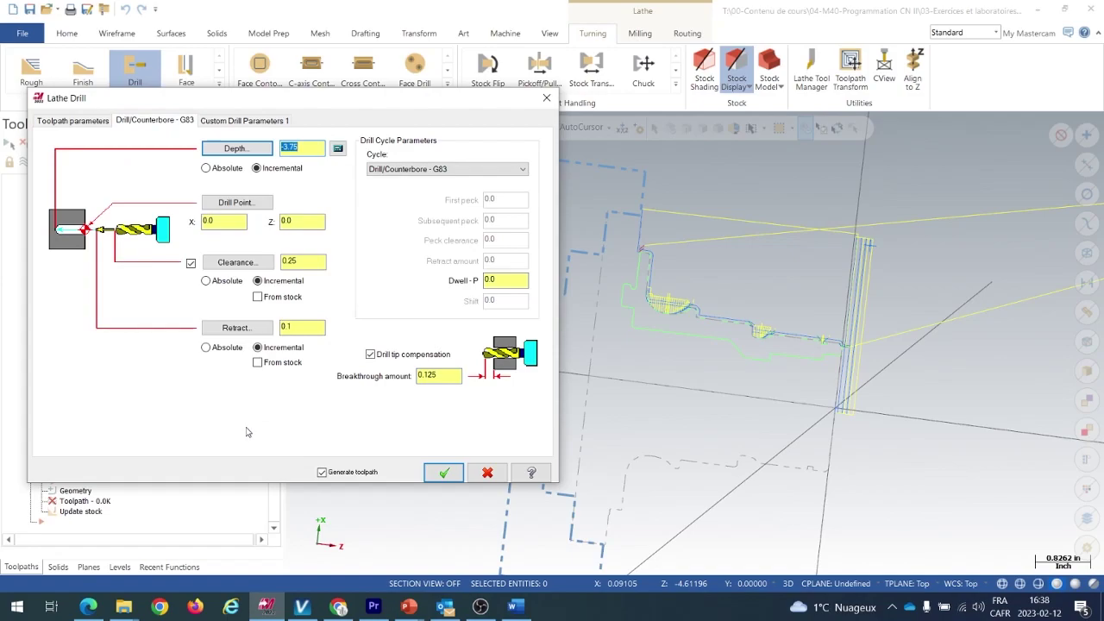
click(443, 473)
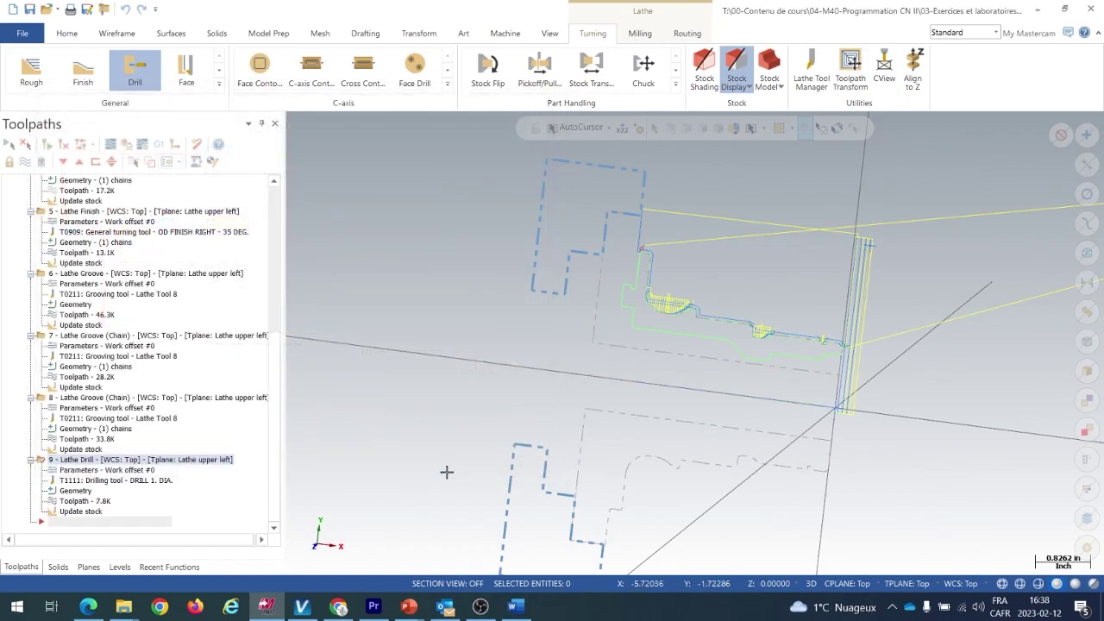
Backplot the Lathe Drill operation and examine the part's inner profile around the drilled bore
click(110, 143)
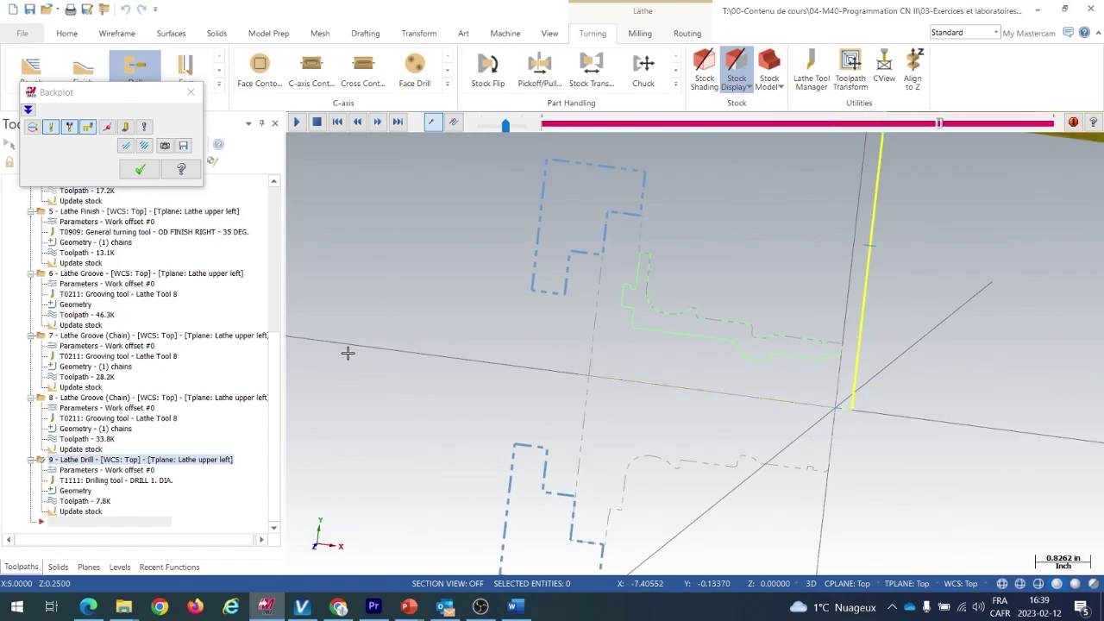
click(140, 169)
scroll(779, 368, up, 3)
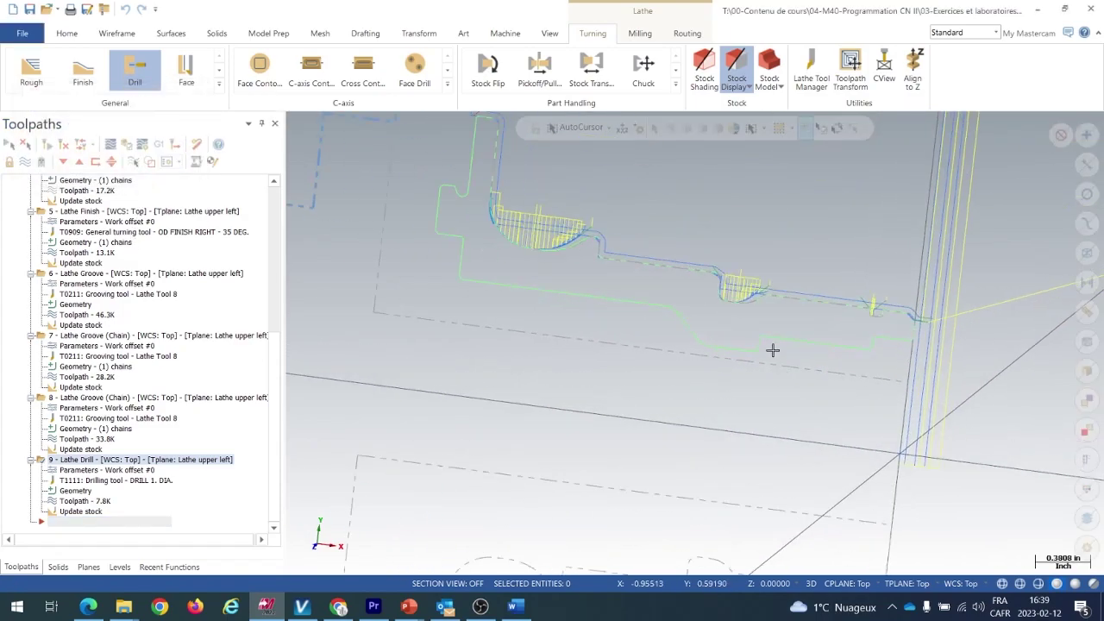
scroll(748, 362, up, 3)
scroll(748, 362, down, 2)
scroll(707, 357, down, 3)
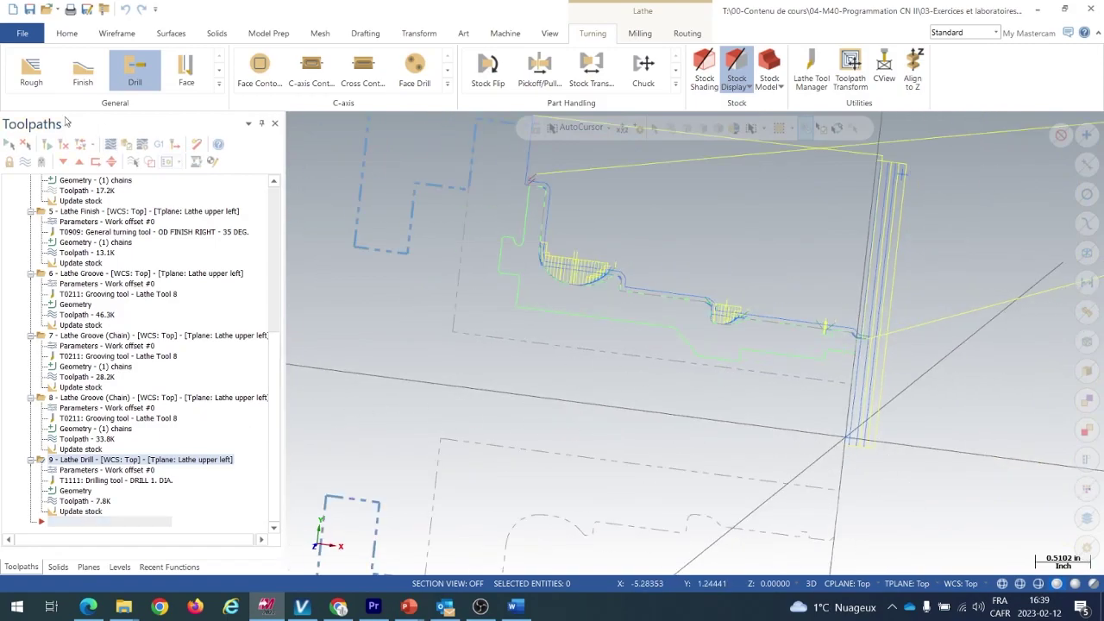
Start a canned rough toolpath and partially chain the inner profile from the front face to the last straight segment before the taper
click(147, 65)
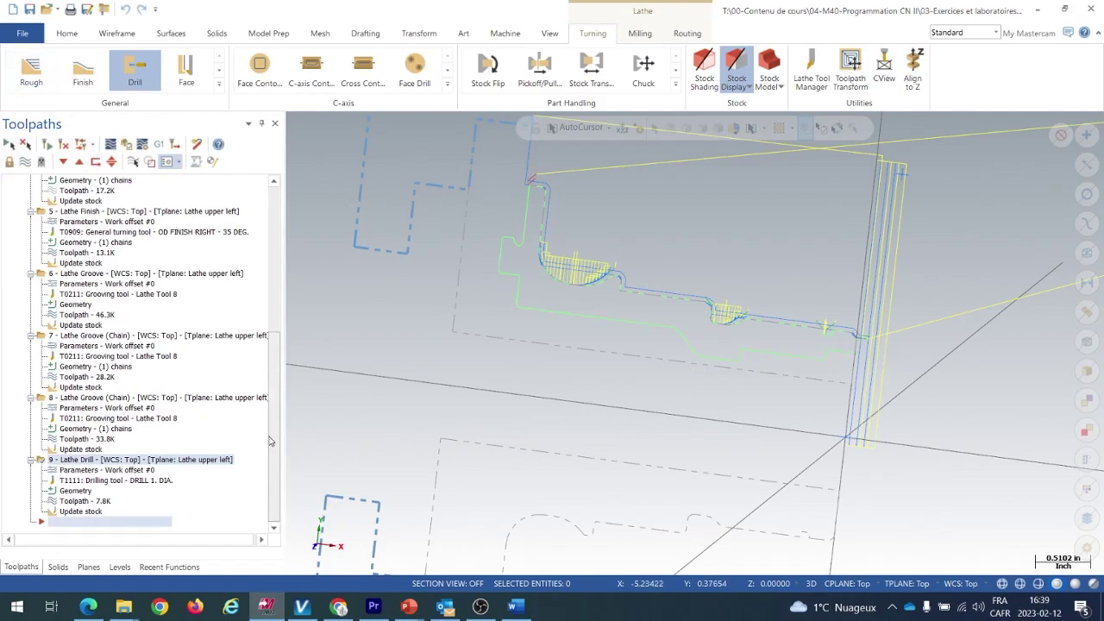
click(219, 86)
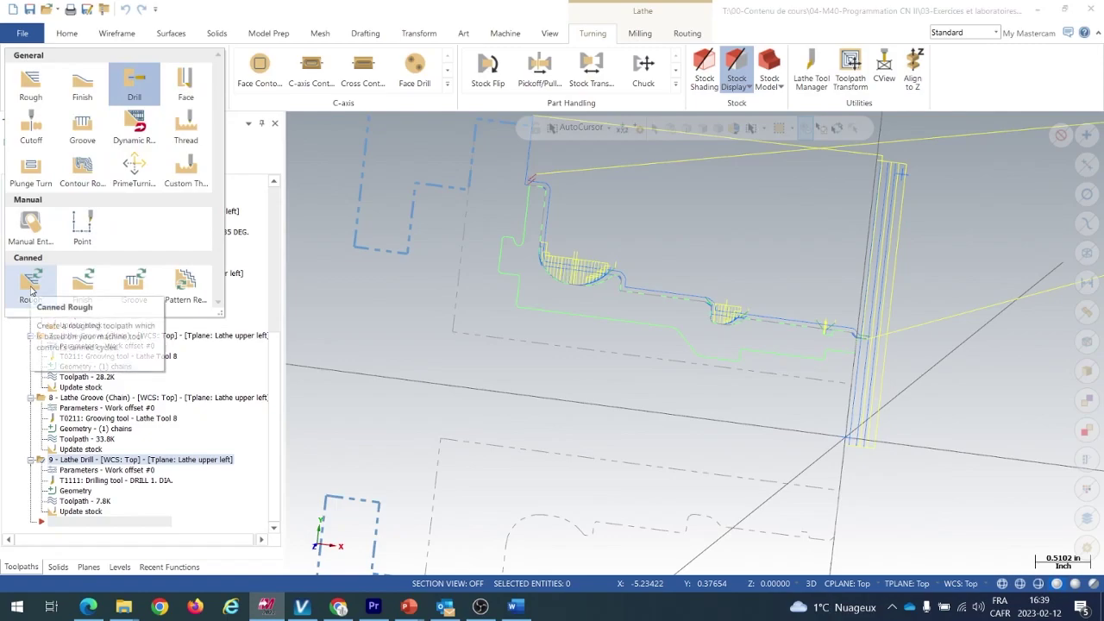
click(31, 286)
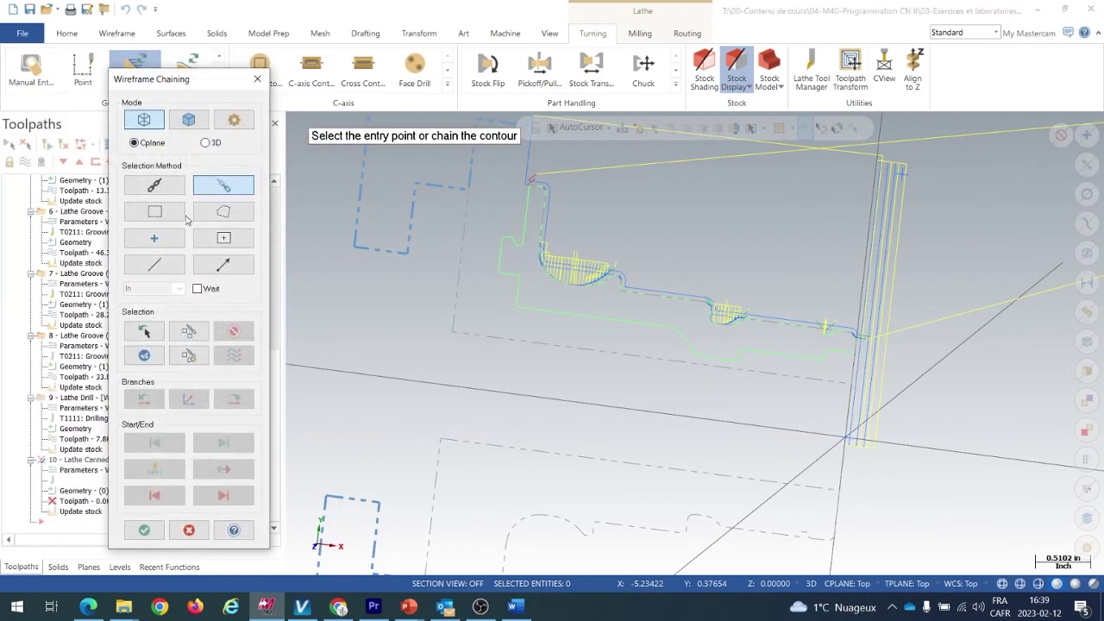
scroll(863, 402, up, 6)
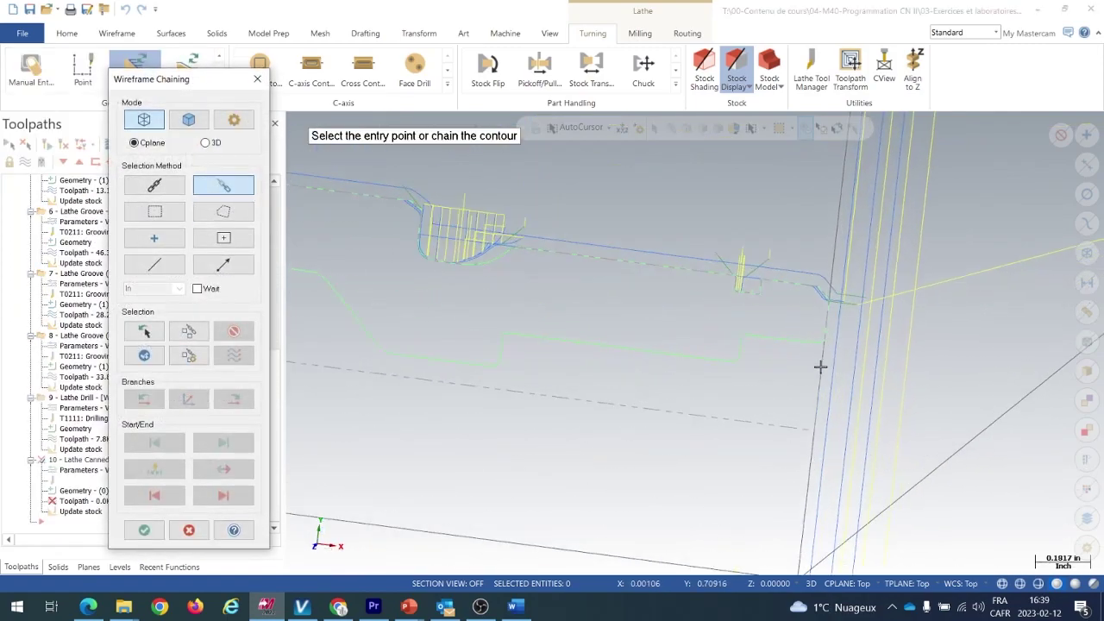
click(818, 340)
scroll(826, 352, down, 2)
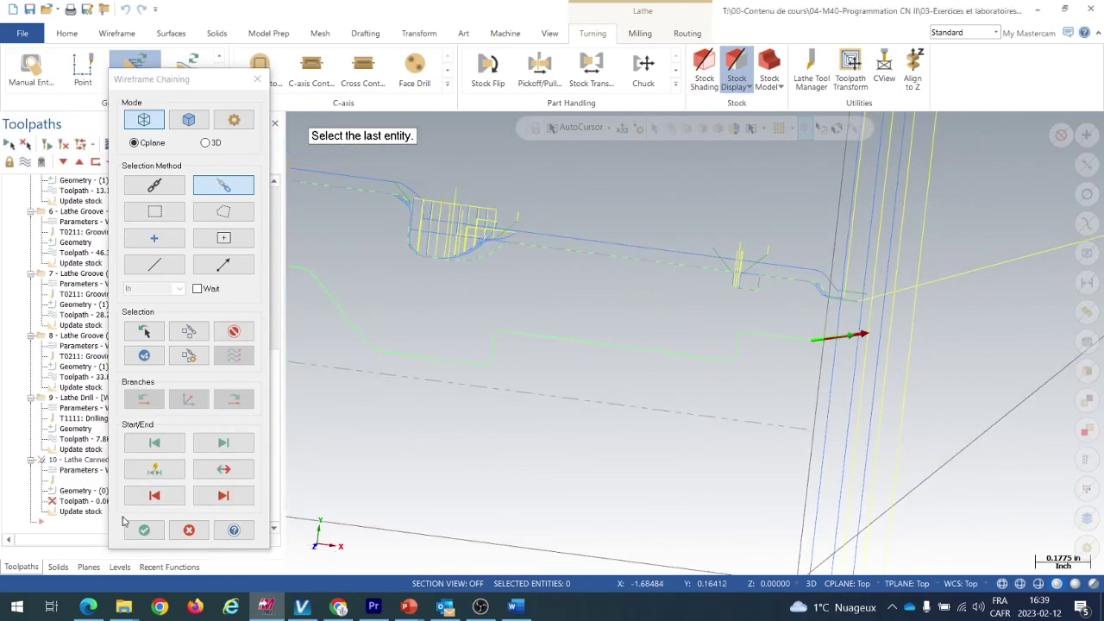
scroll(383, 399, up, 2)
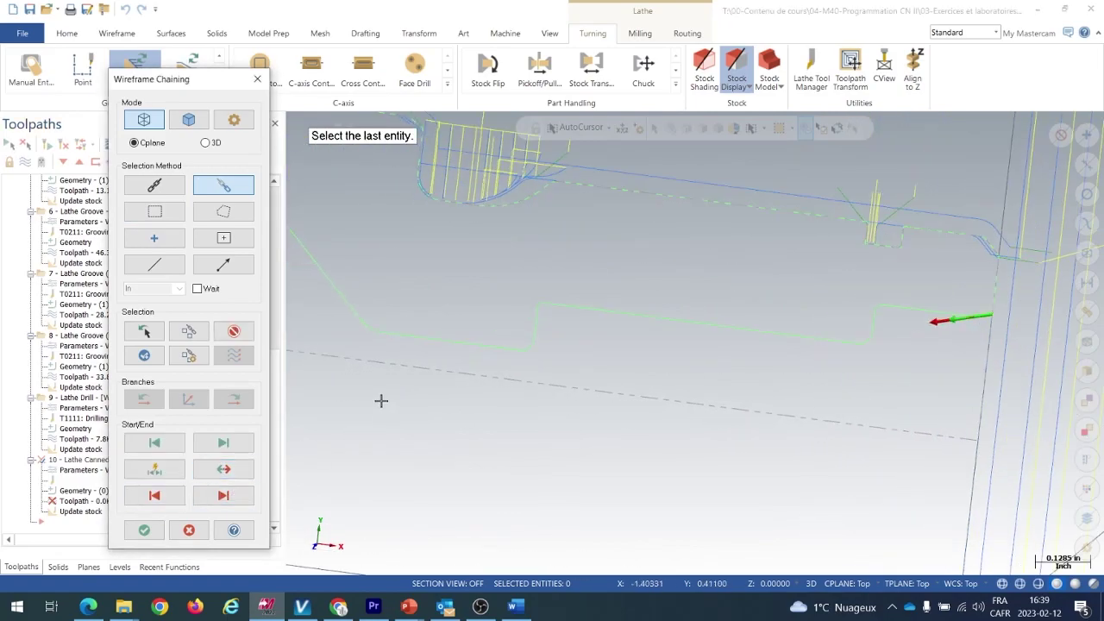
click(393, 336)
scroll(404, 414, down, 2)
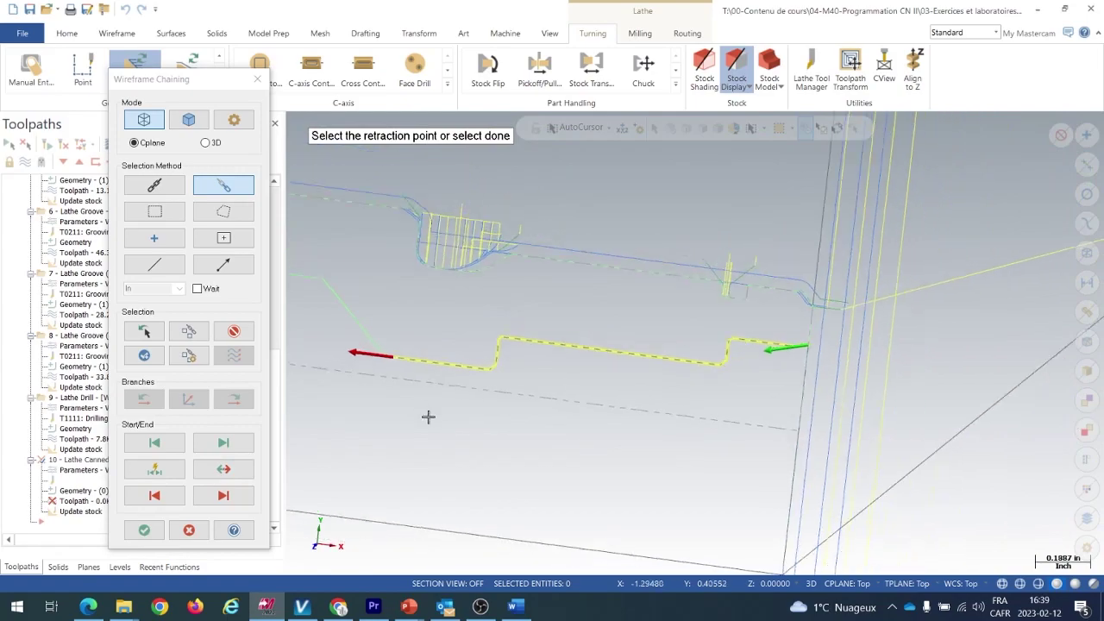
click(152, 532)
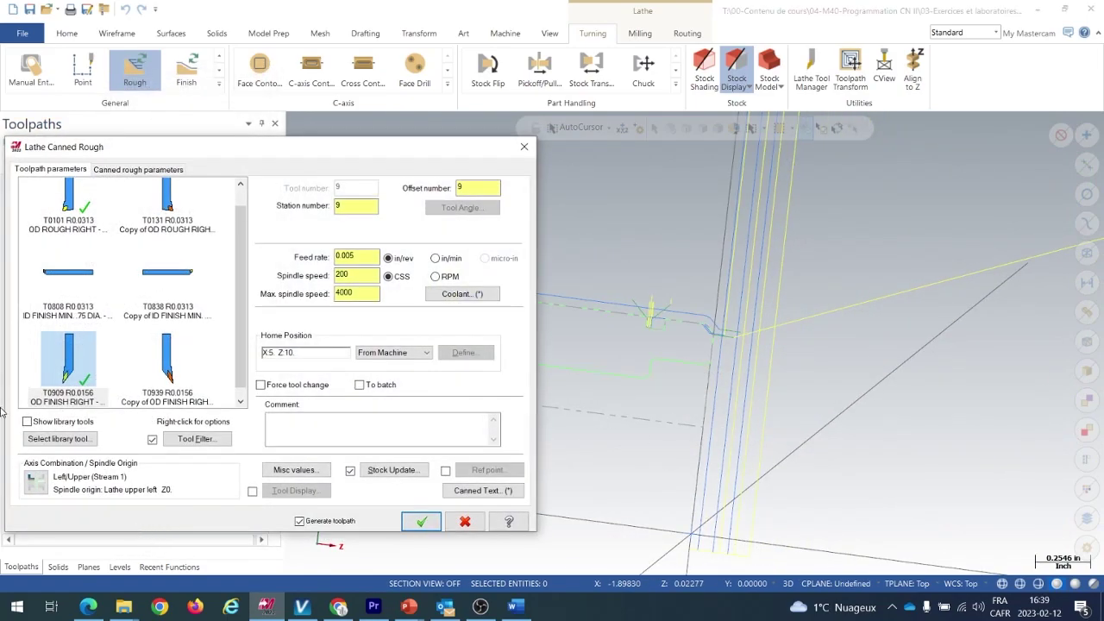
Choose the ID FINISH MIN. .75 DIA. - 55 DEG. boring bar and keep the internal rough direction for the canned rough
click(72, 302)
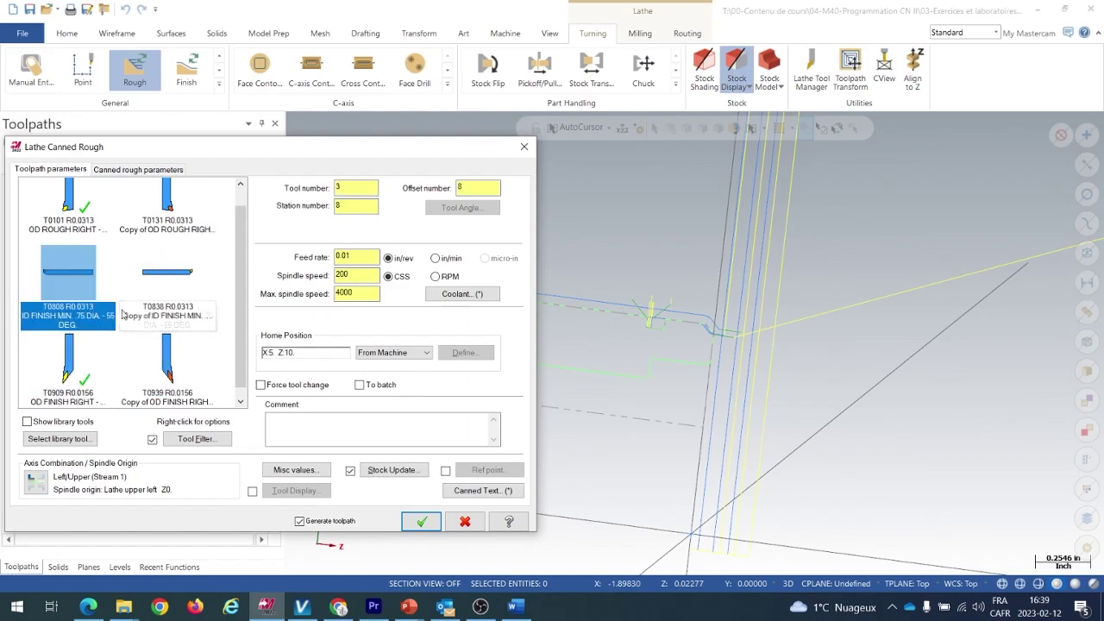
click(167, 175)
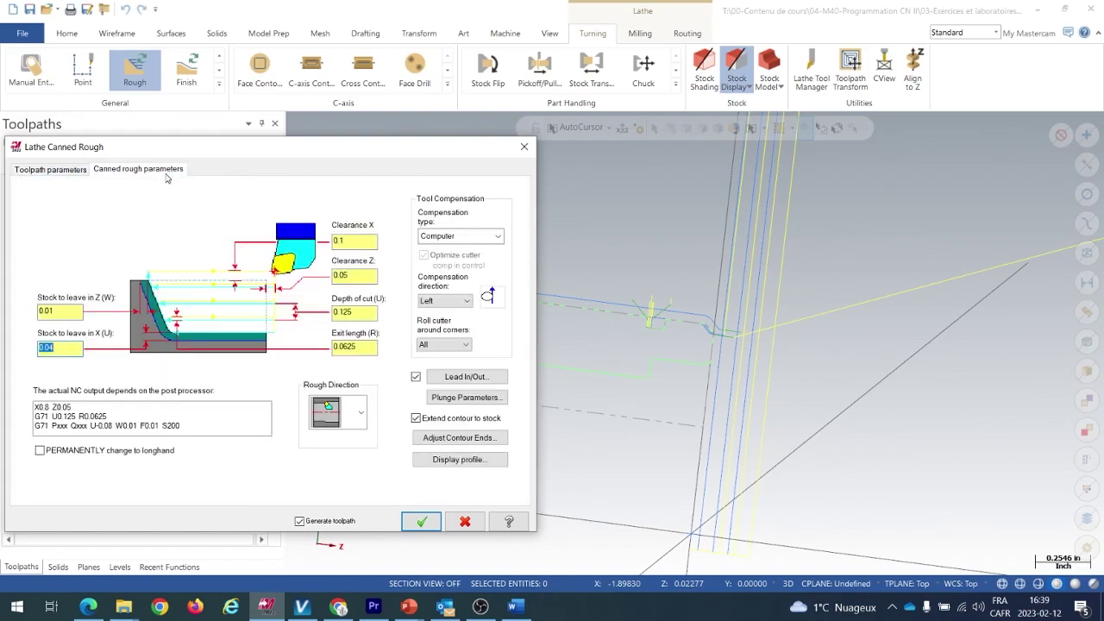
click(66, 312)
click(69, 347)
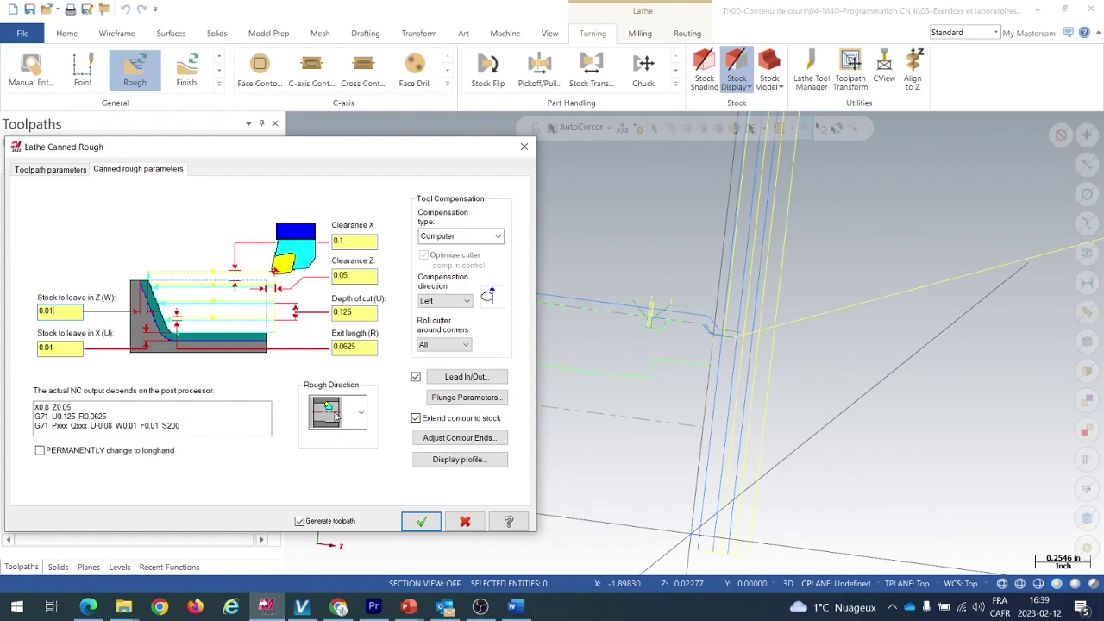
click(368, 413)
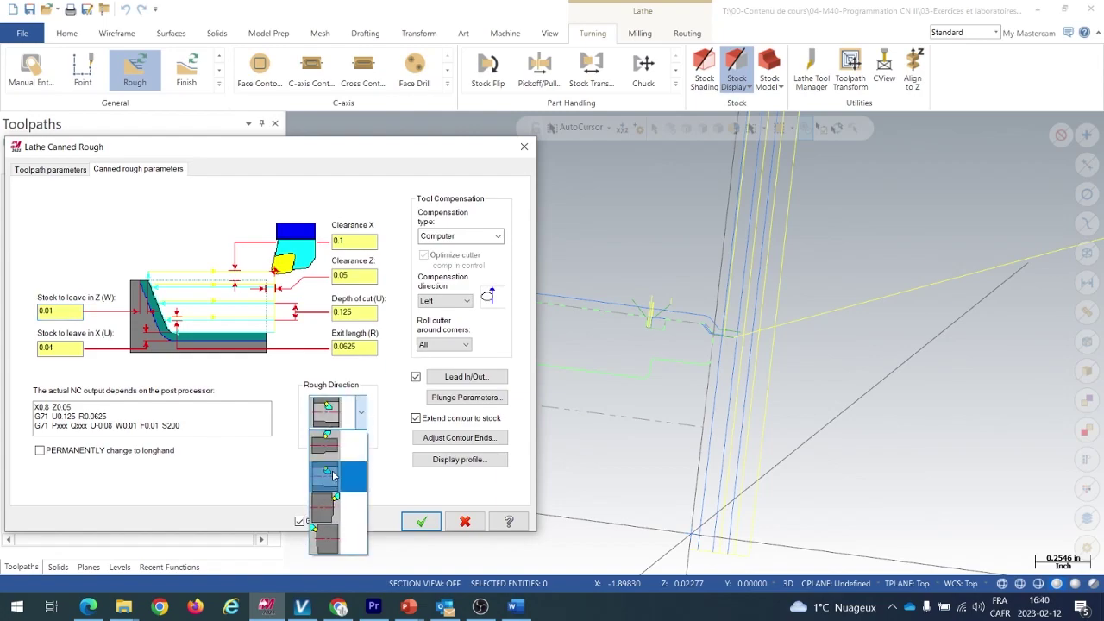
click(313, 466)
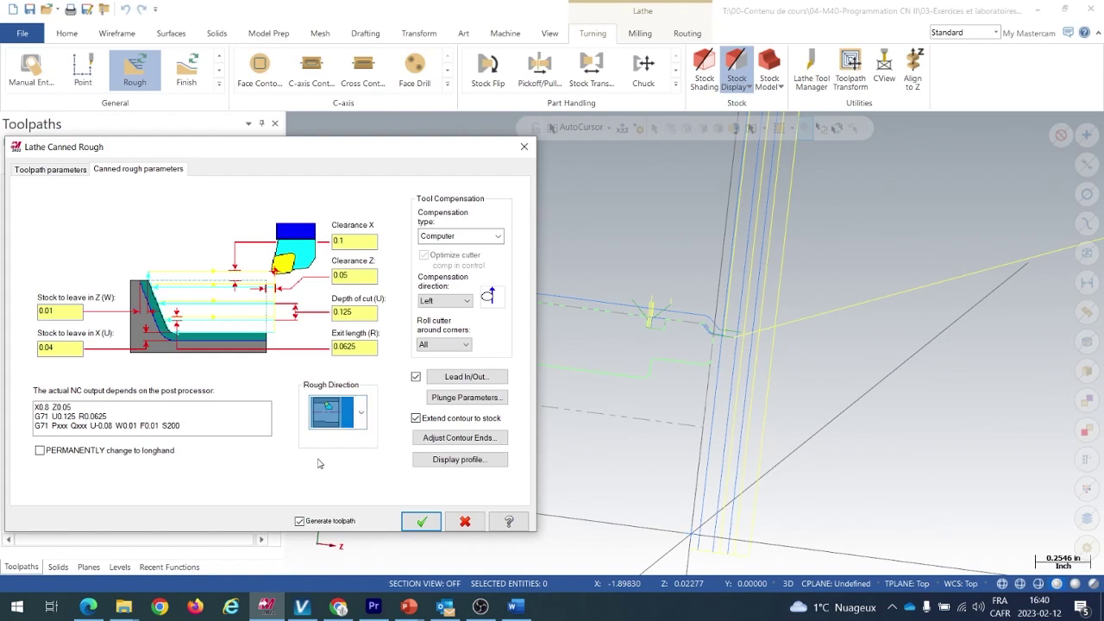
Set the canned rough's depth of cut to 0.075 and the stock to leave in X to 0.02
drag(367, 312, 327, 309)
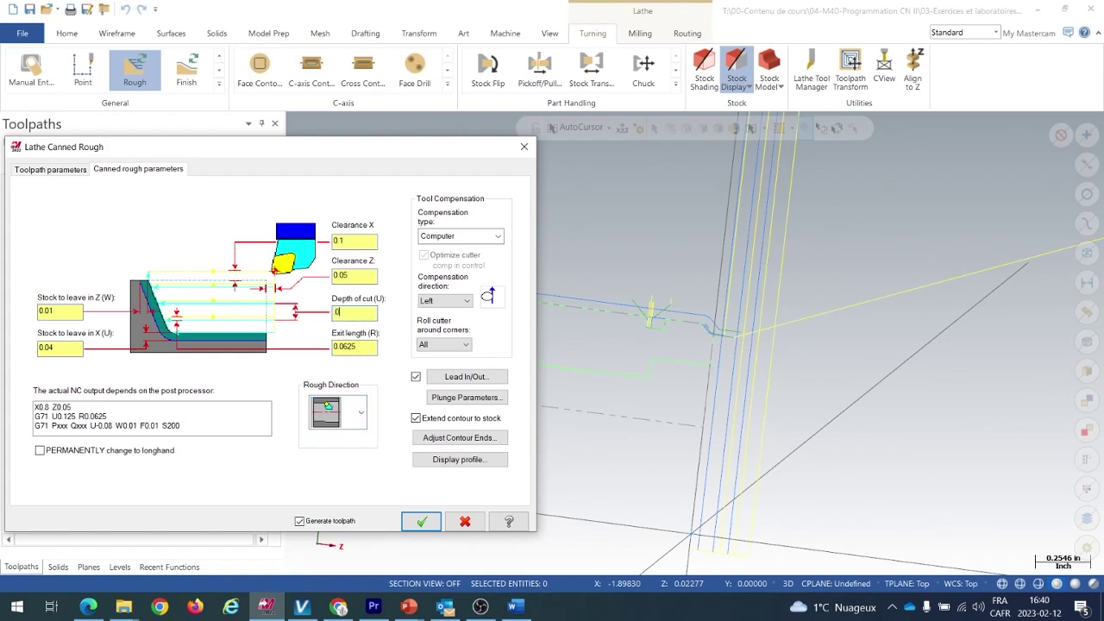
click(362, 346)
click(64, 348)
Inspect the contour ends against the stock, and extend the end of the contour by 0.2 in the lead out
click(459, 437)
scroll(420, 407, up, 1)
scroll(397, 389, up, 2)
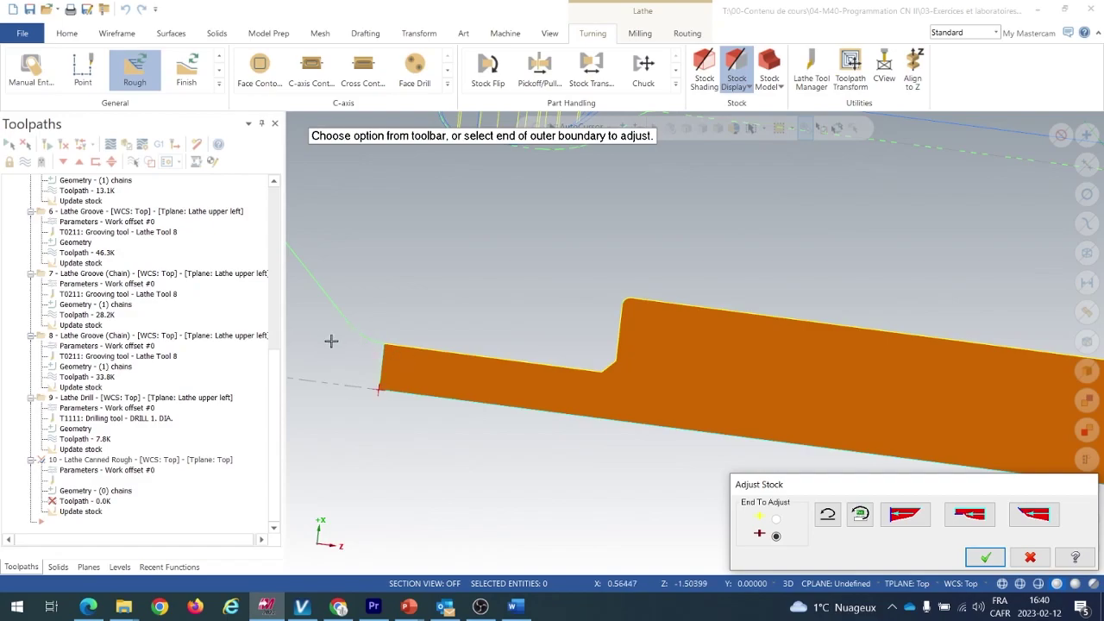
scroll(384, 365, down, 2)
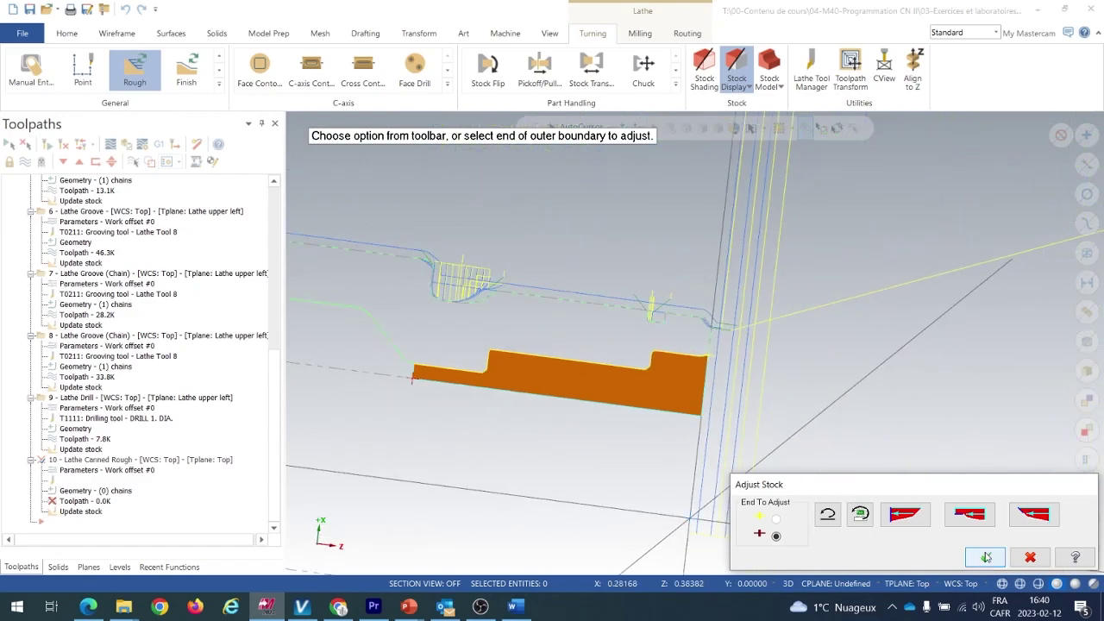
click(985, 558)
click(477, 377)
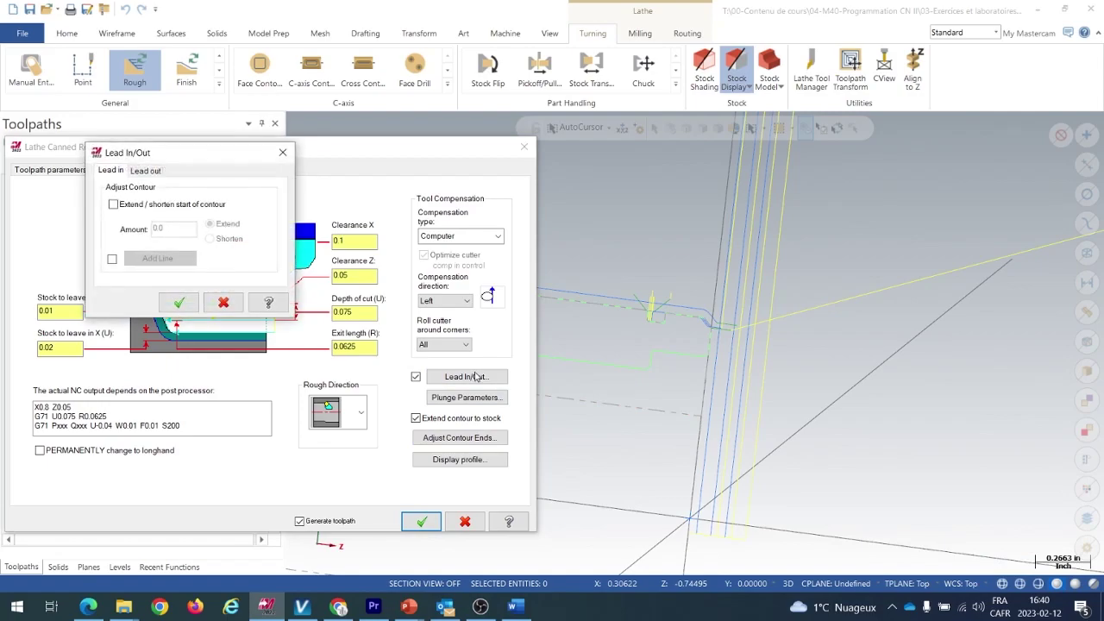
click(145, 171)
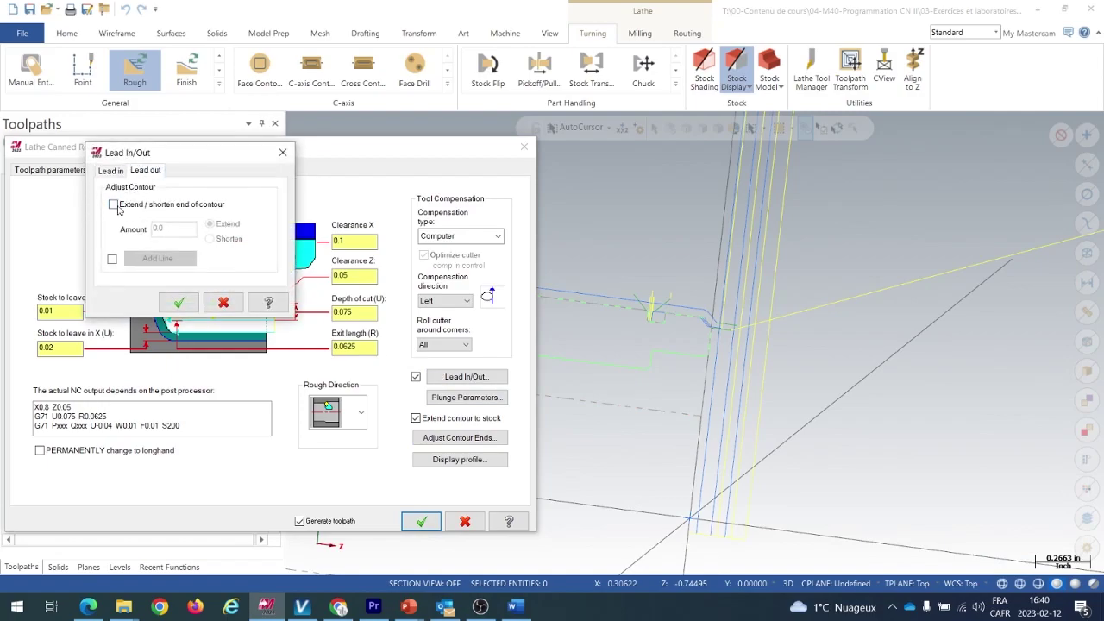
click(113, 204)
double_click(175, 228)
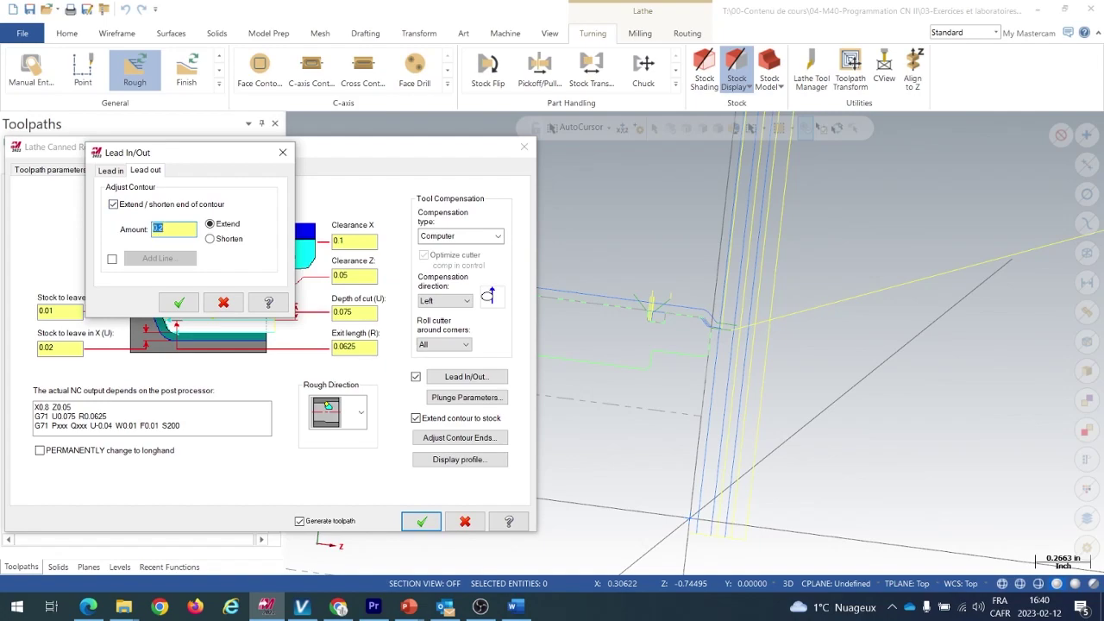
click(179, 302)
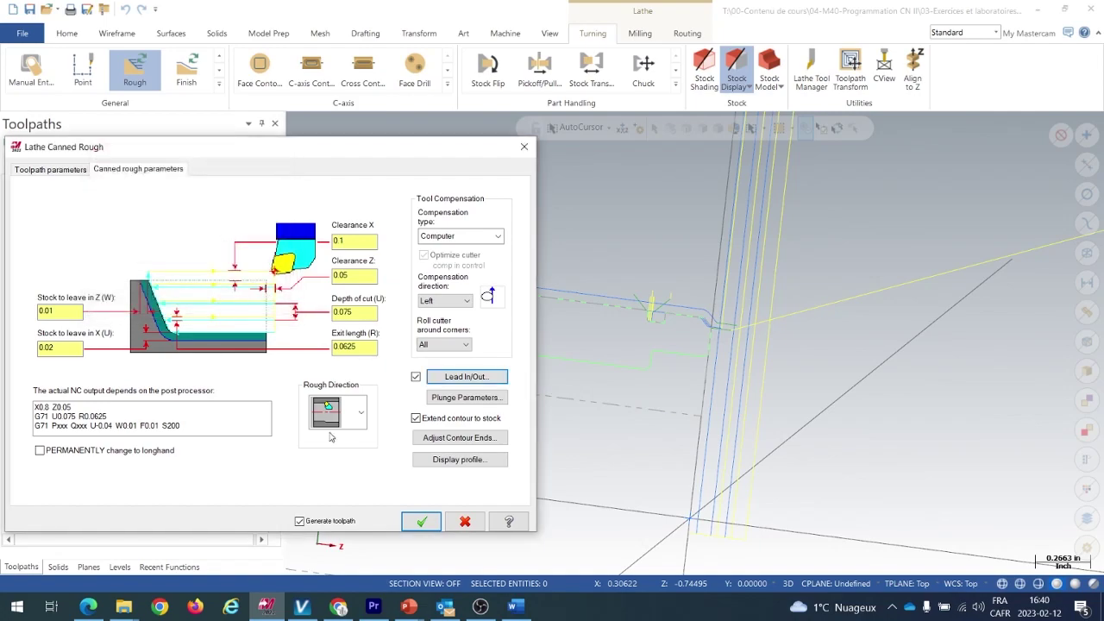
Check the extended contour end against the stock boundary and generate the canned rough toolpath
click(467, 444)
scroll(369, 365, up, 5)
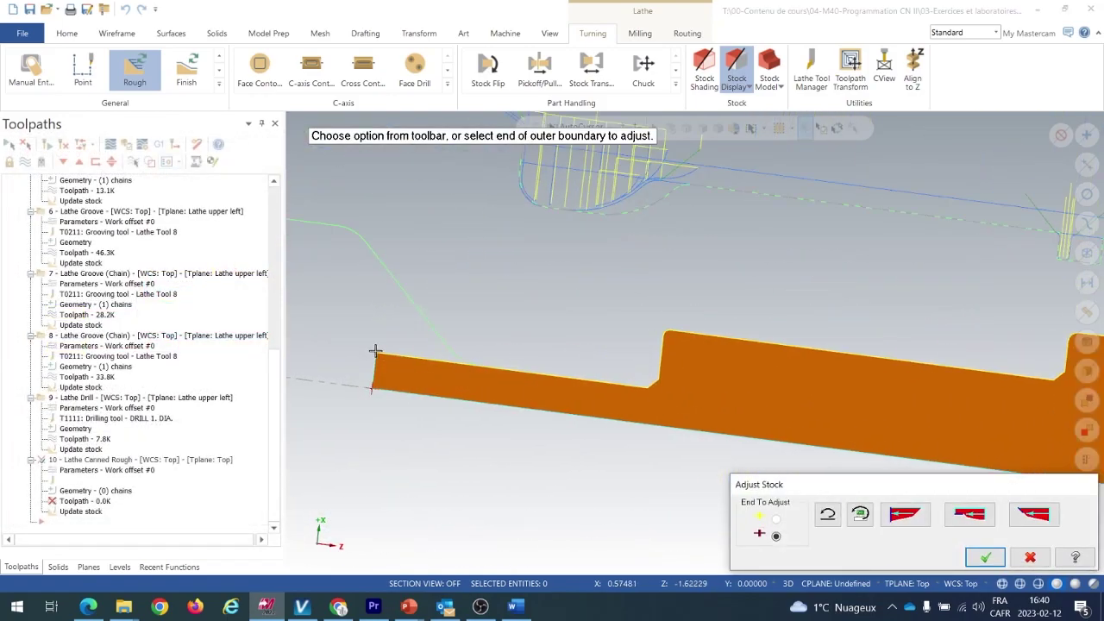
scroll(380, 354, down, 4)
scroll(416, 363, down, 3)
click(985, 557)
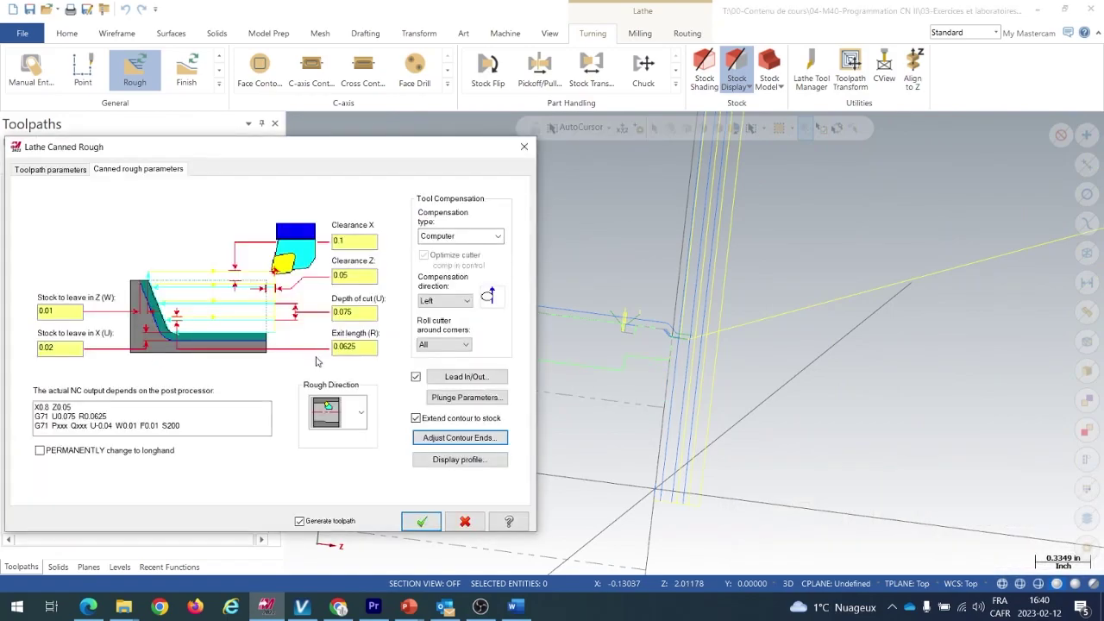
click(422, 520)
scroll(468, 446, down, 3)
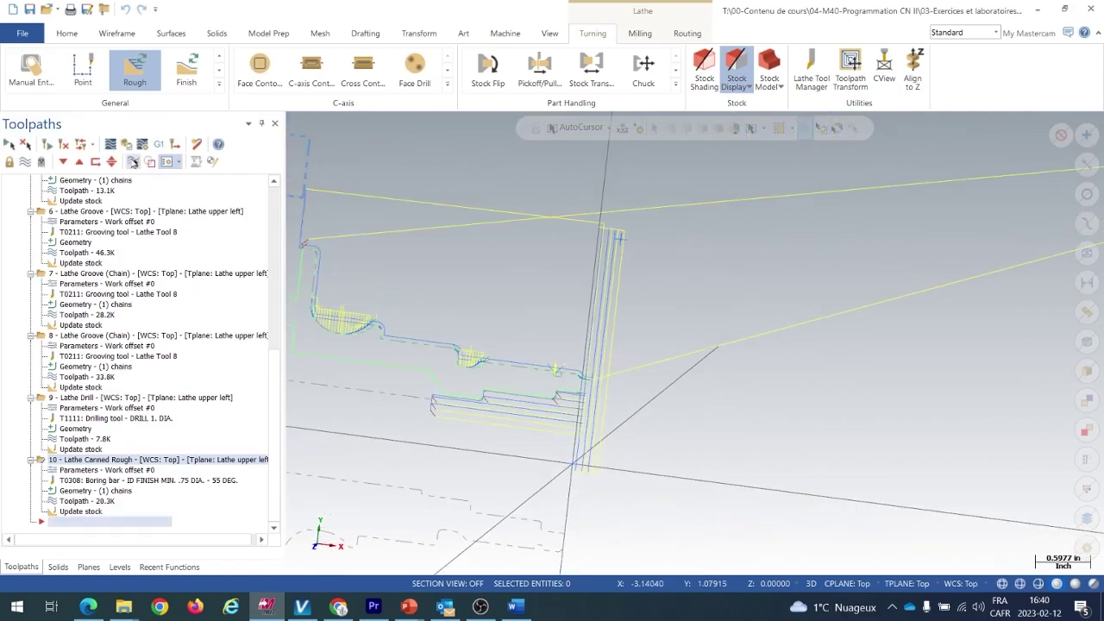
Backplot the Lathe Canned Rough operation and examine the clearance between the boring bar's back and the bored hole
click(134, 164)
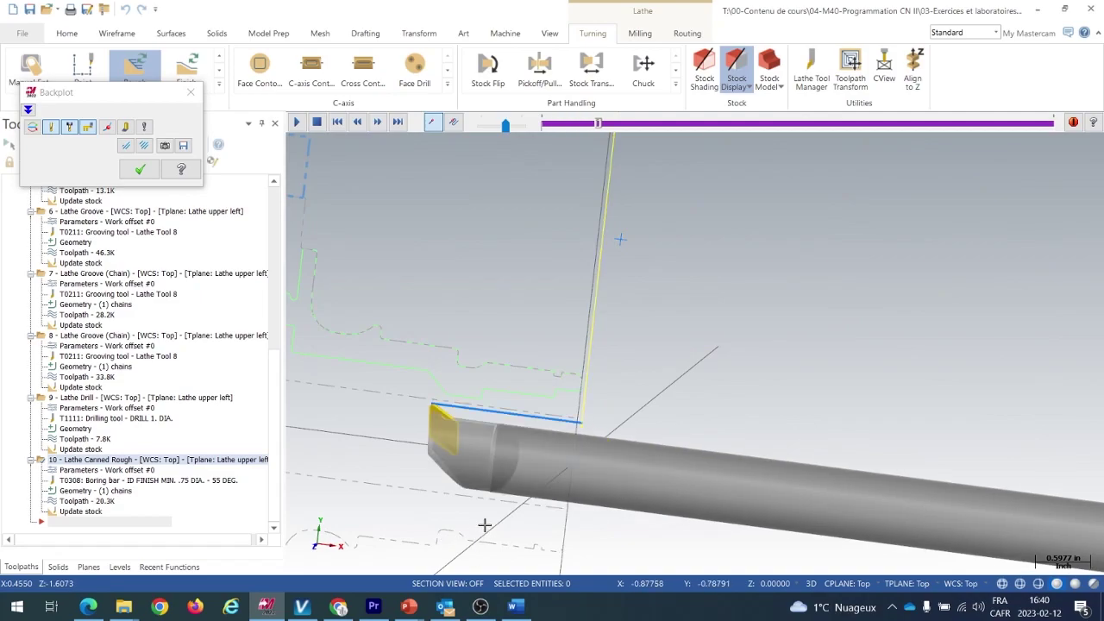
scroll(494, 508, up, 4)
scroll(494, 509, up, 2)
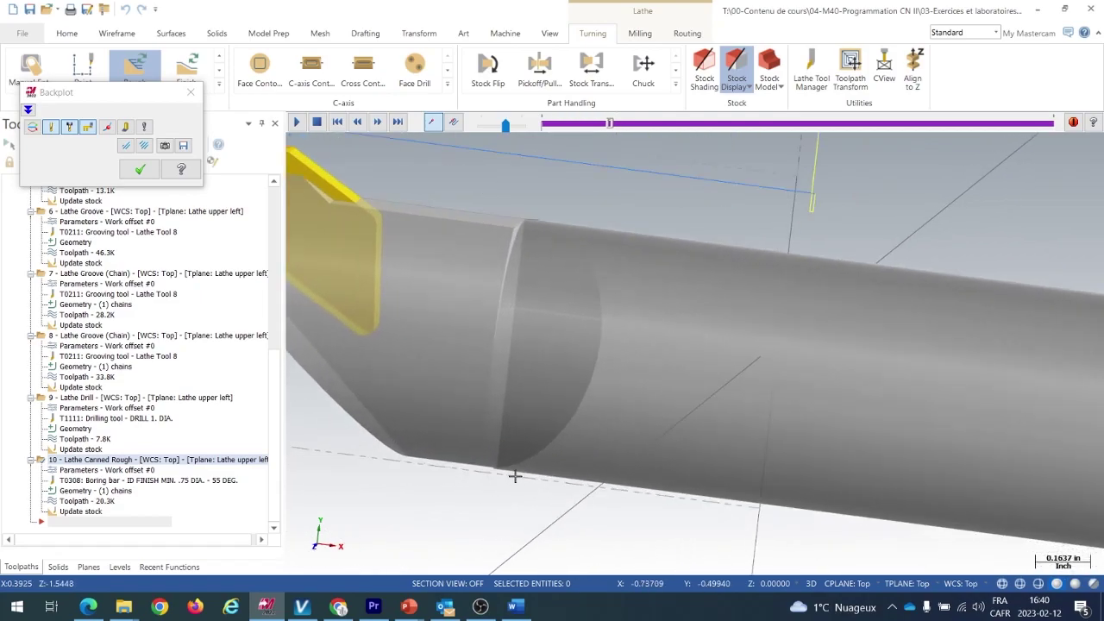
scroll(545, 517, down, 4)
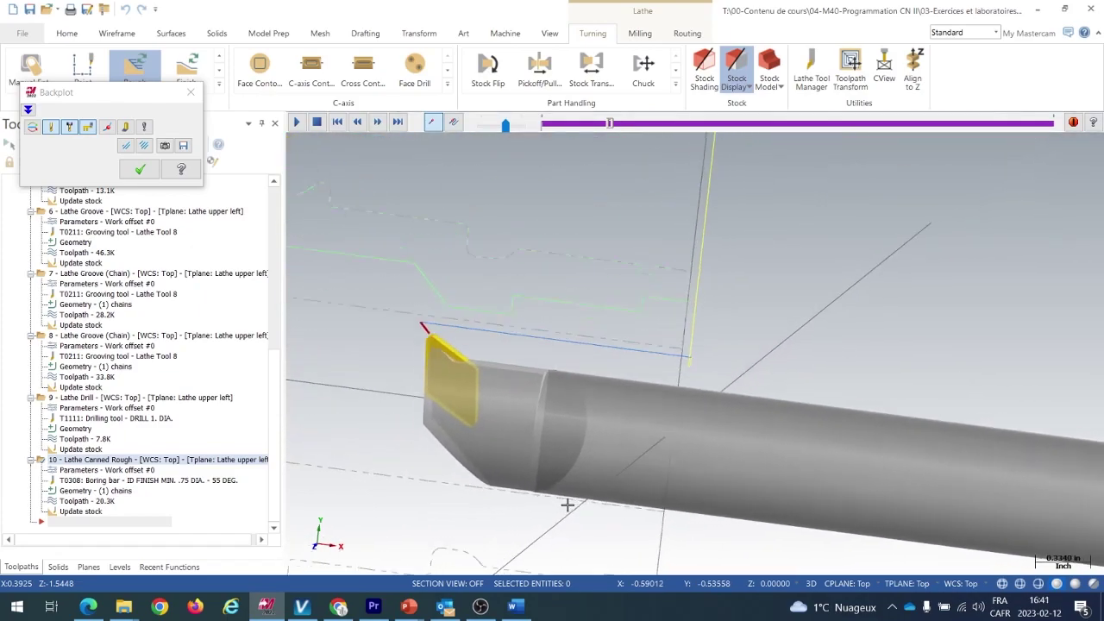
scroll(571, 500, down, 1)
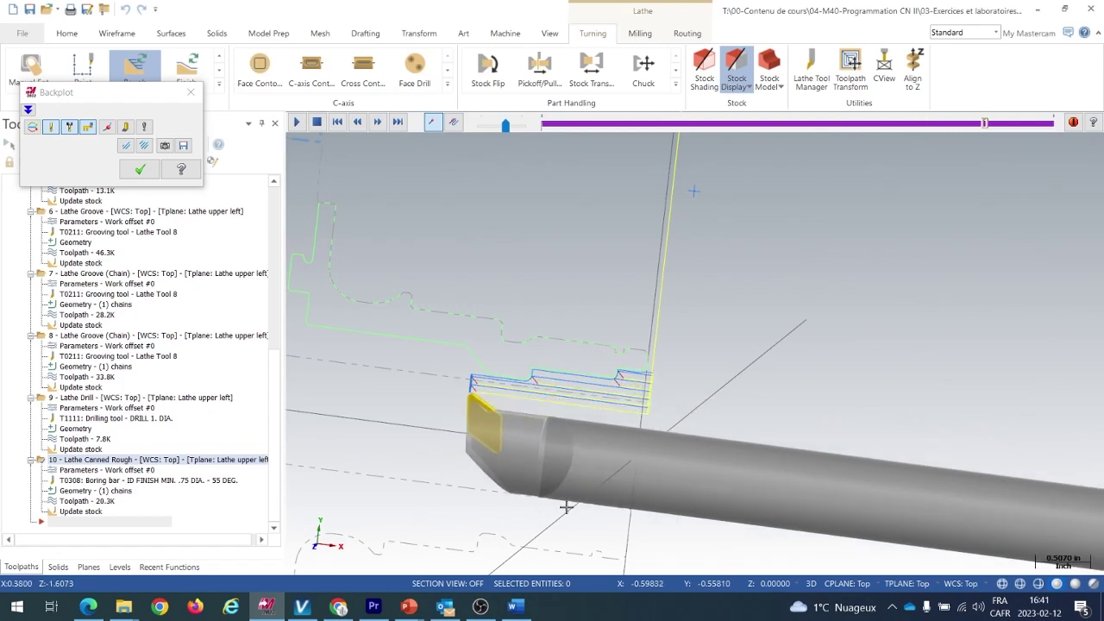
scroll(566, 507, up, 4)
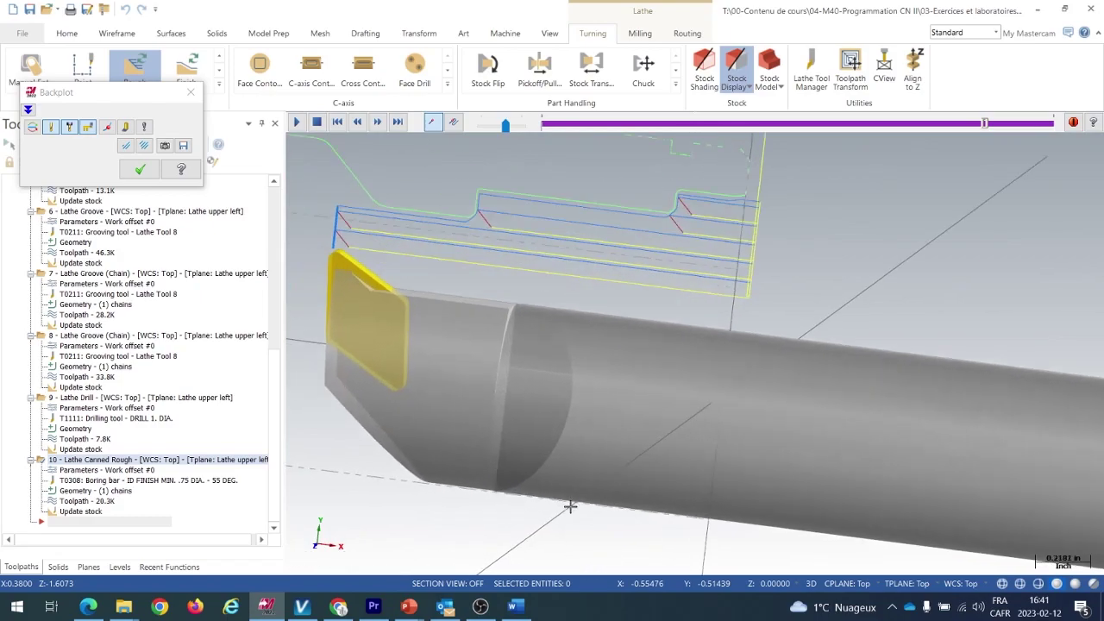
scroll(687, 510, up, 3)
scroll(687, 511, down, 6)
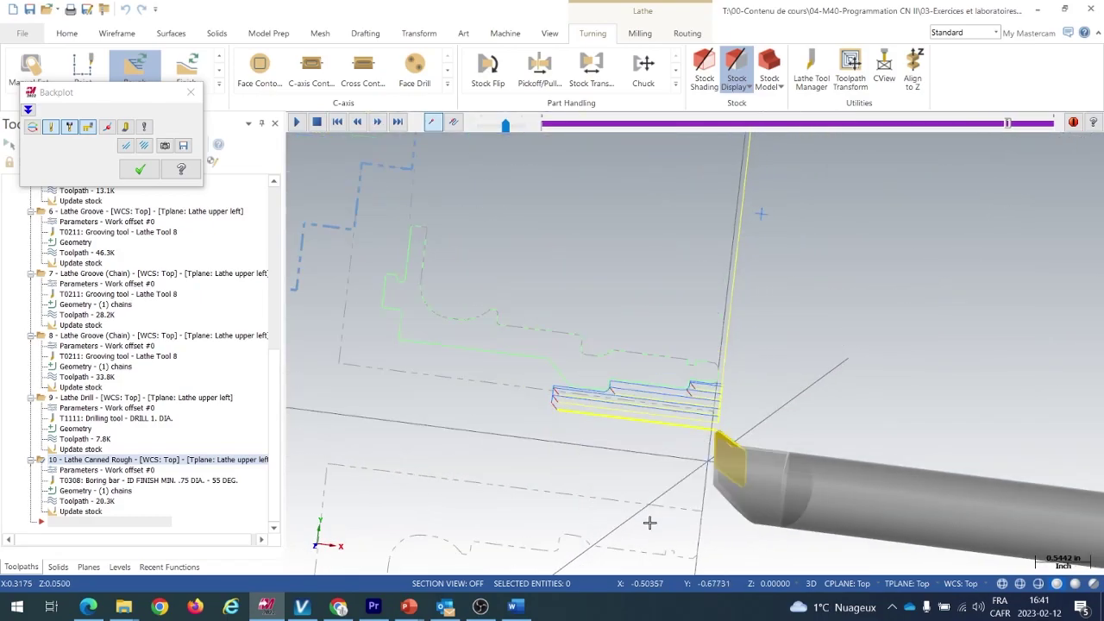
click(139, 169)
Edit the canned rough parameters to set Clearance X to 0.05, and review the lead in and lead out settings
click(75, 473)
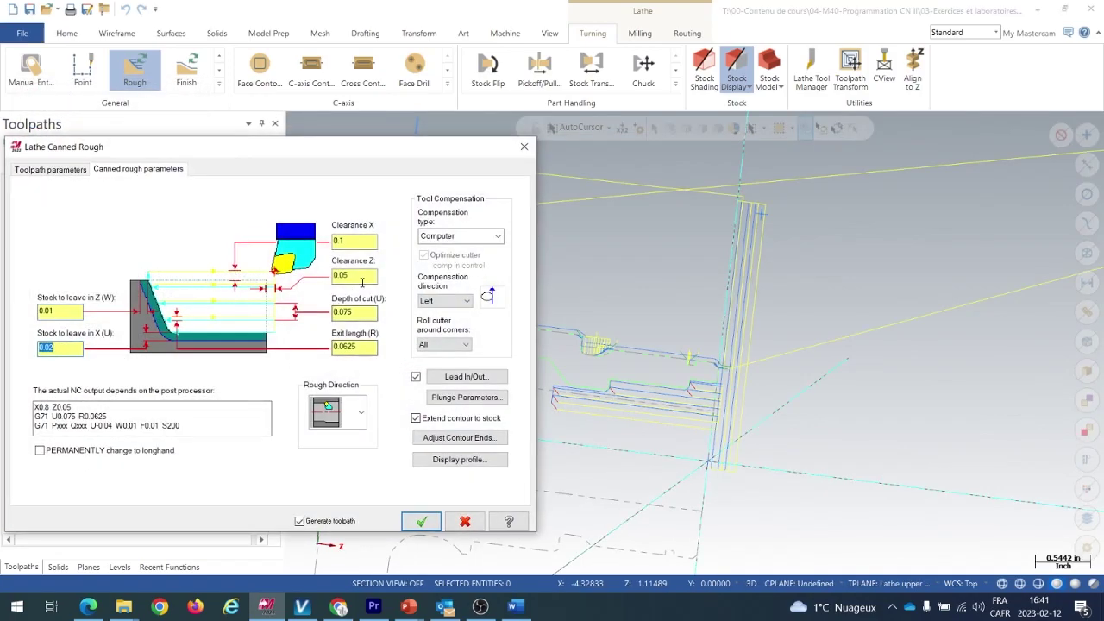
click(360, 241)
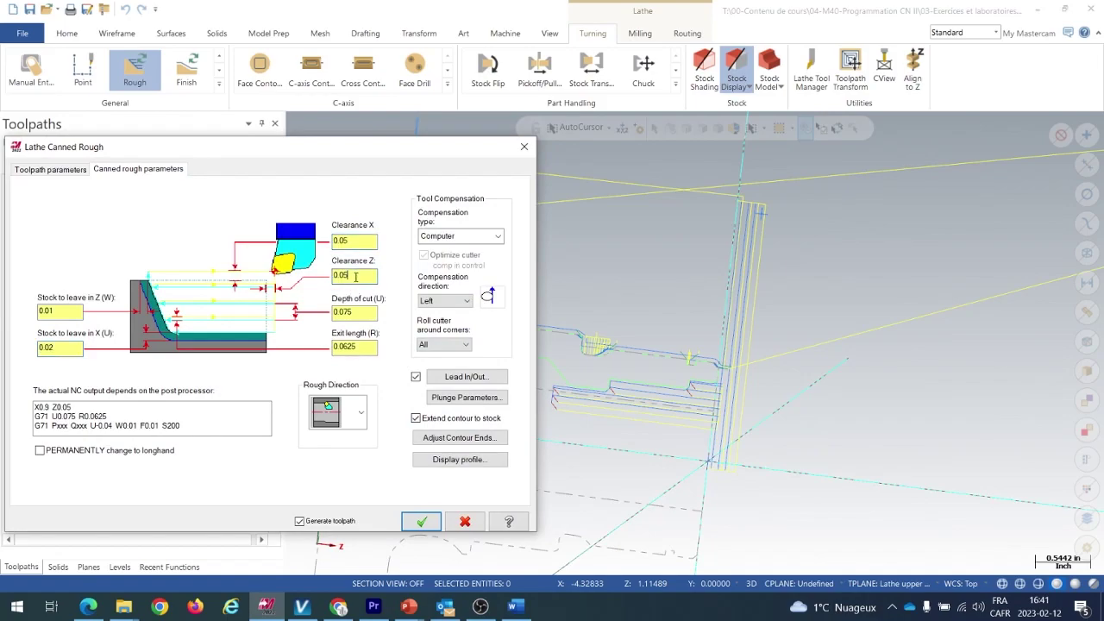
click(488, 379)
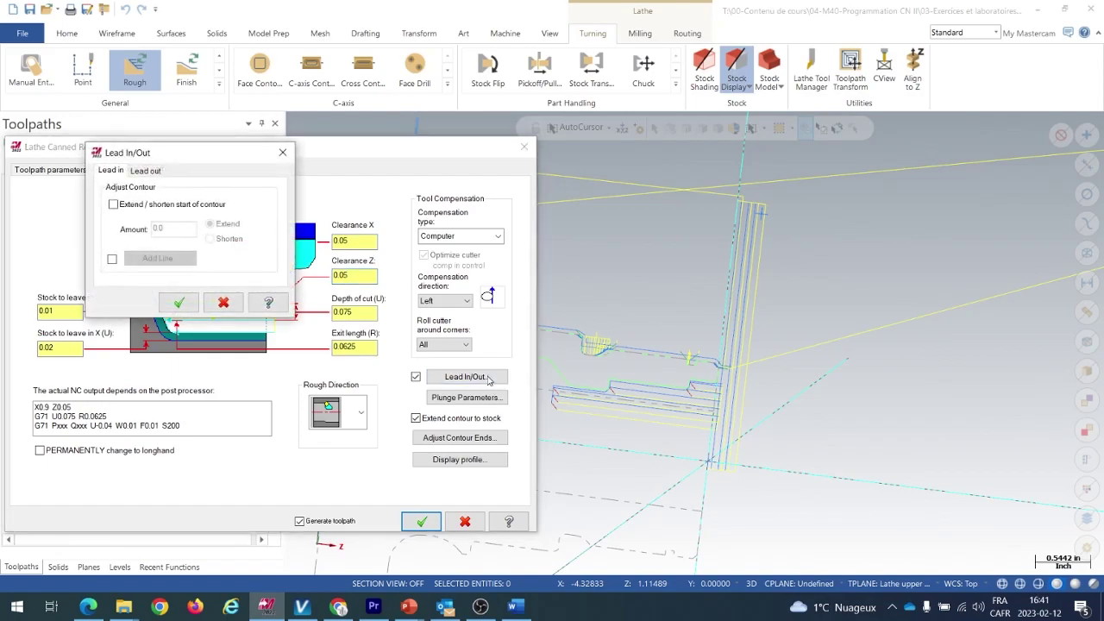
click(154, 173)
click(105, 172)
click(179, 301)
Set the canned rough's exit length to 0.03 and regenerate the toolpath
click(351, 347)
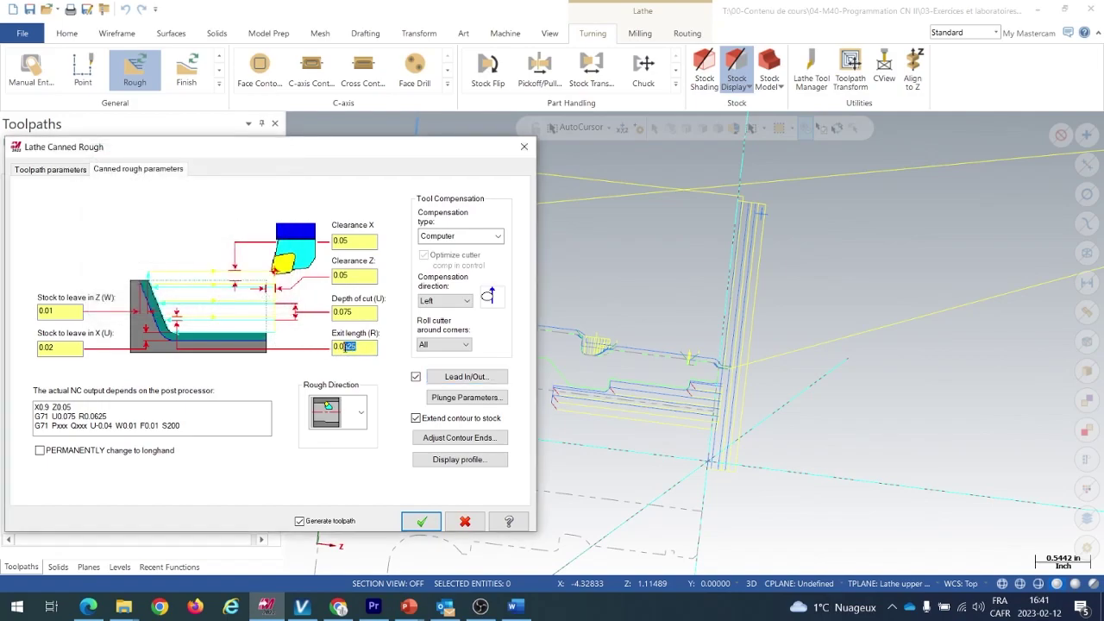
text(3)
click(360, 317)
click(421, 521)
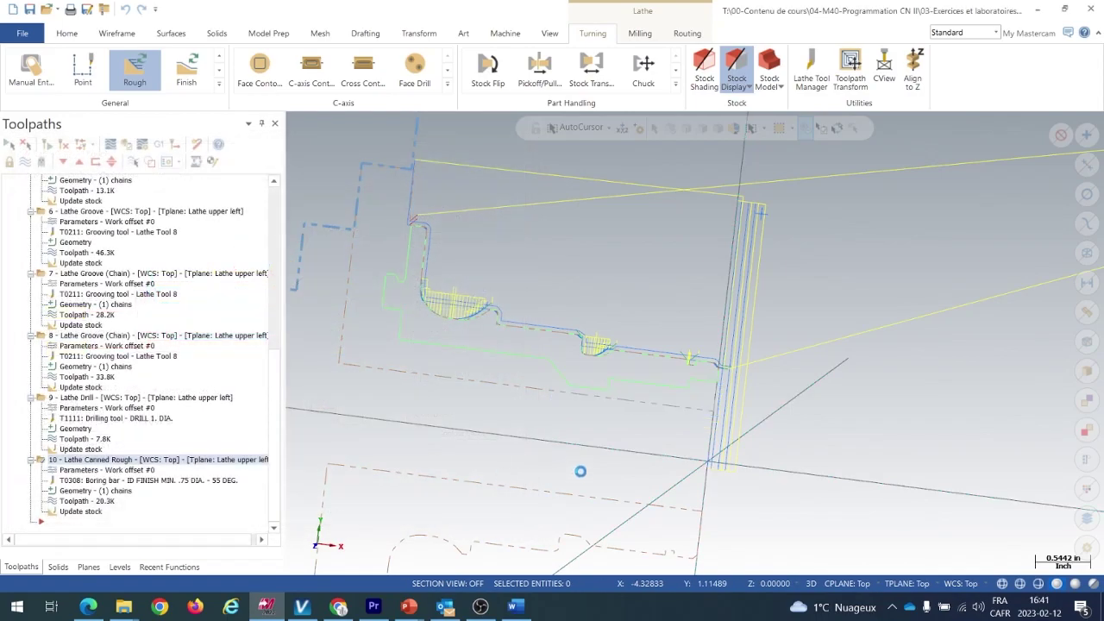
scroll(556, 409, up, 3)
scroll(549, 393, up, 3)
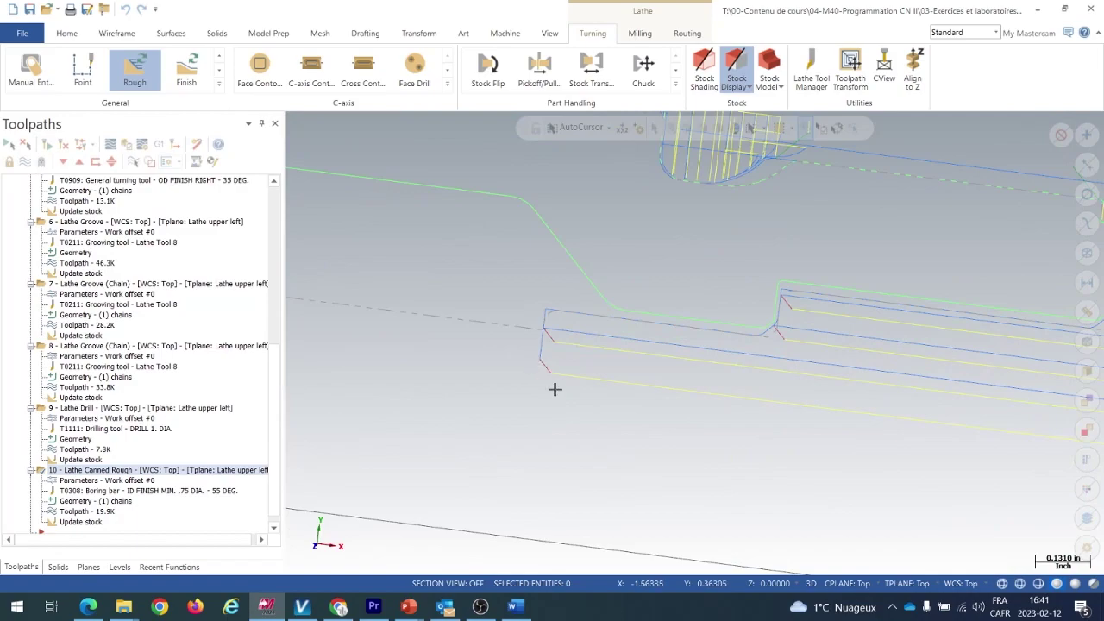
Start a canned finish toolpath for the internal profile using the T0308 R0.0313 ID FINISH MIN. .75 DIA. boring bar
scroll(550, 370, down, 2)
scroll(604, 382, down, 2)
scroll(589, 345, down, 2)
scroll(564, 328, down, 2)
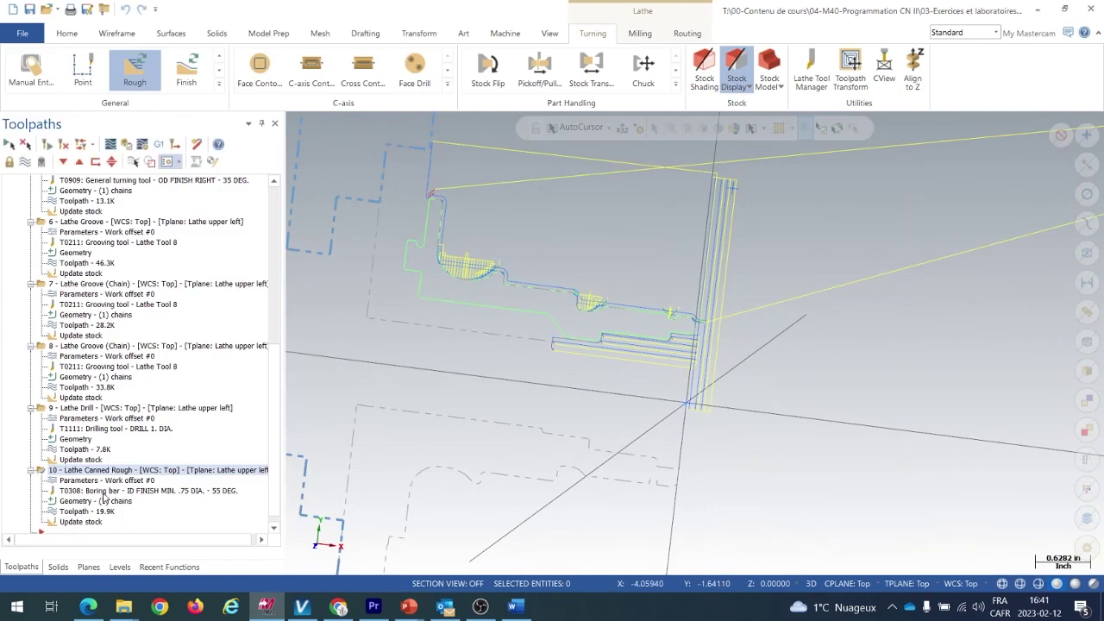
click(188, 73)
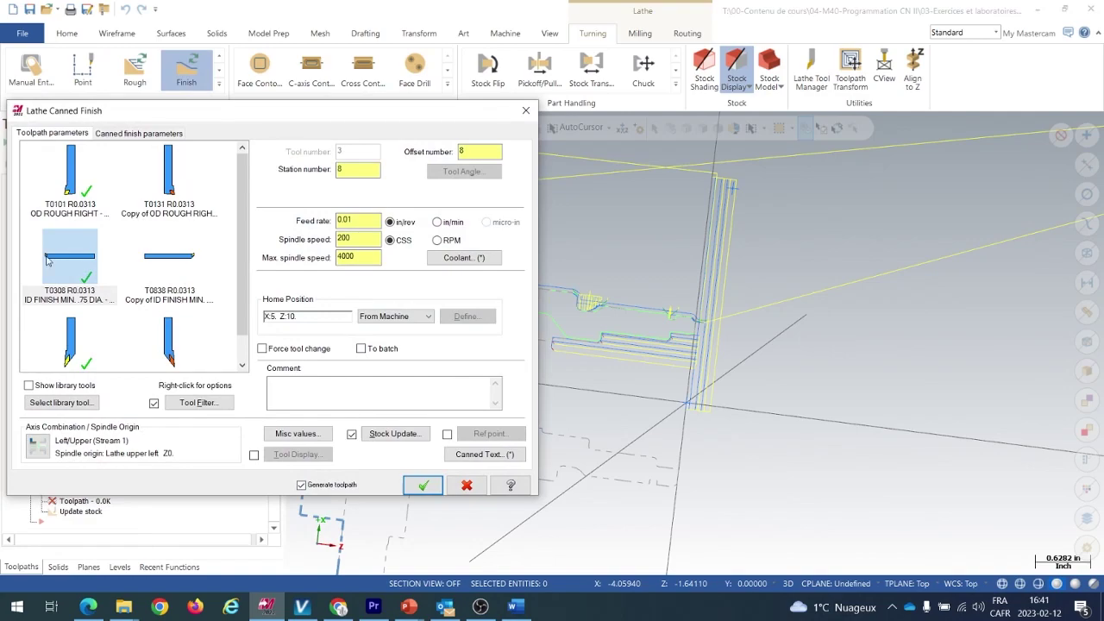
click(59, 272)
Choose the second Lathe Canned Rough in the list, the internal one, as the operation to finish and generate the toolpath
click(130, 133)
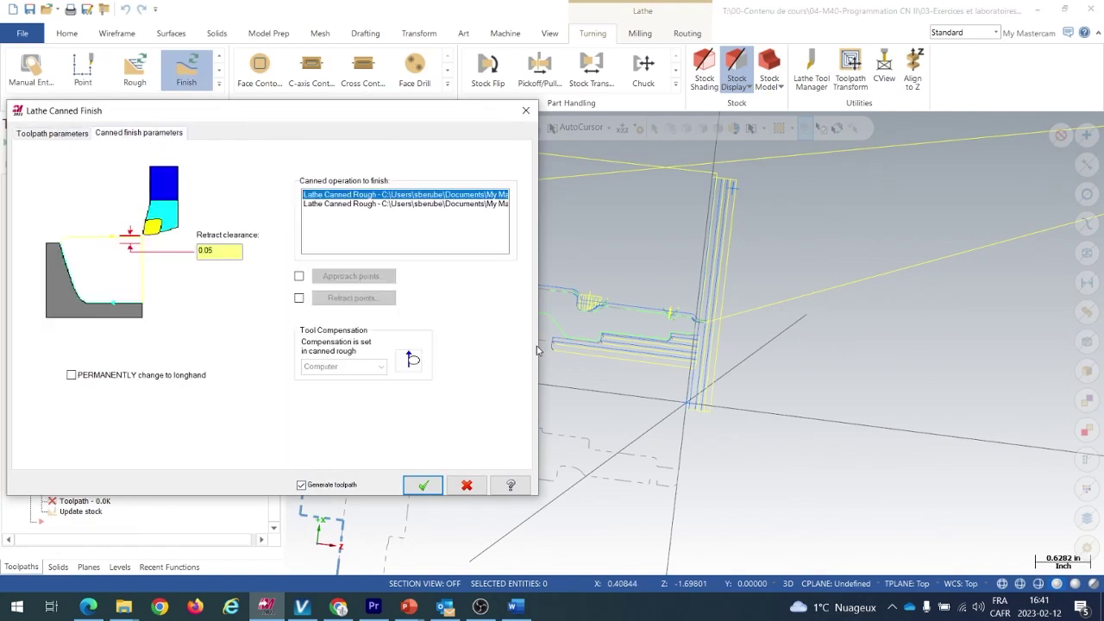
click(466, 205)
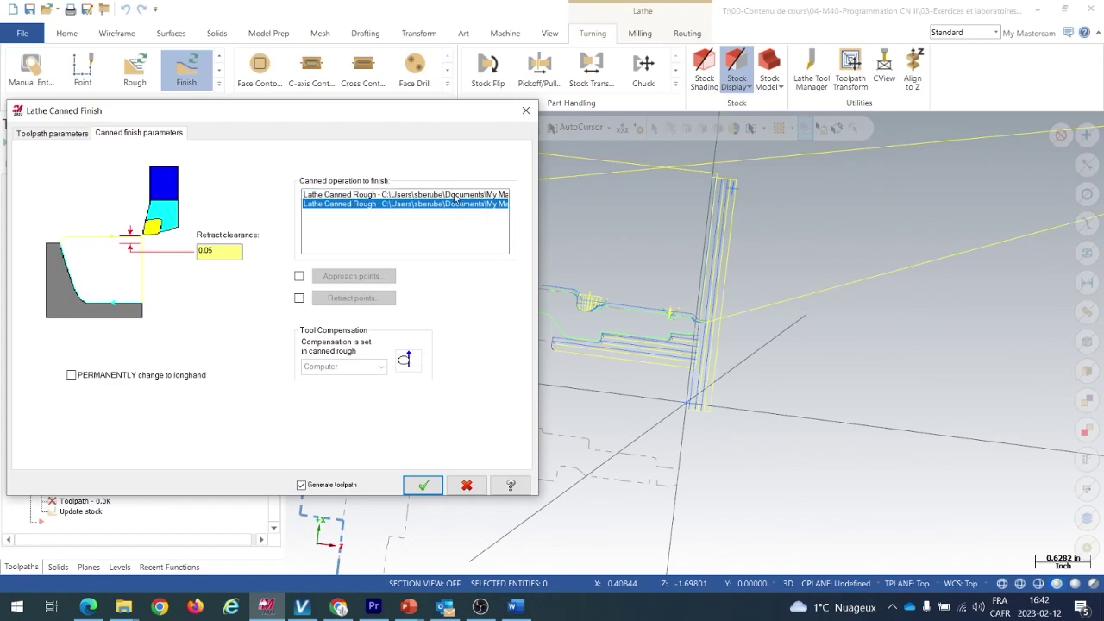
click(455, 195)
click(457, 206)
click(457, 196)
click(456, 205)
click(423, 484)
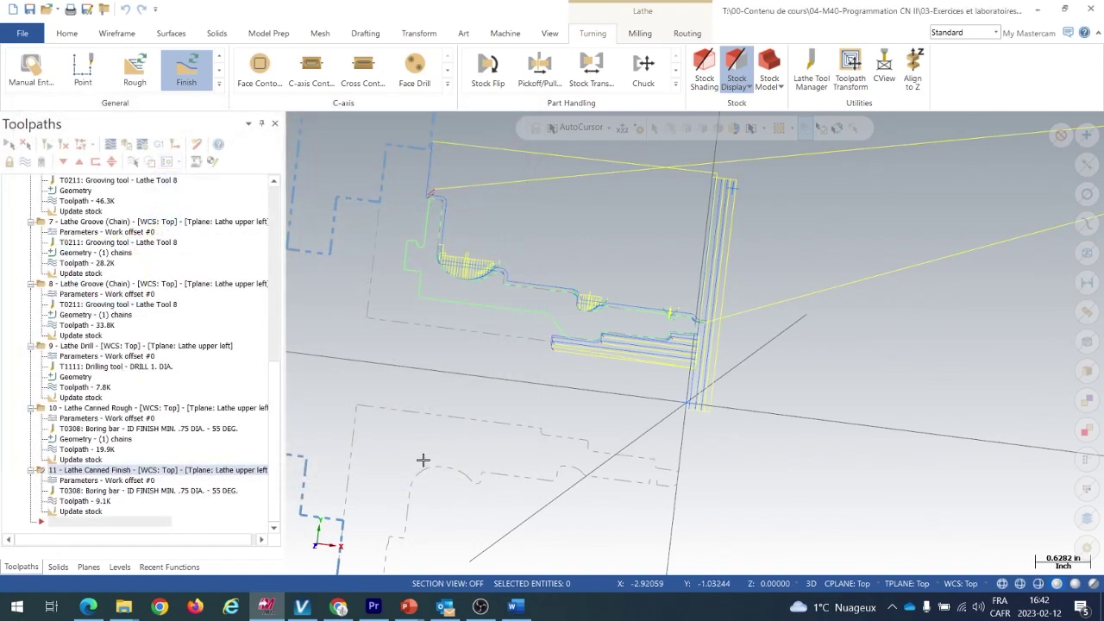
Toggle the toolpath display and backplot the Lathe Canned Finish operation, examining the finish pass along the bore's steps and corners
key(alt+t)
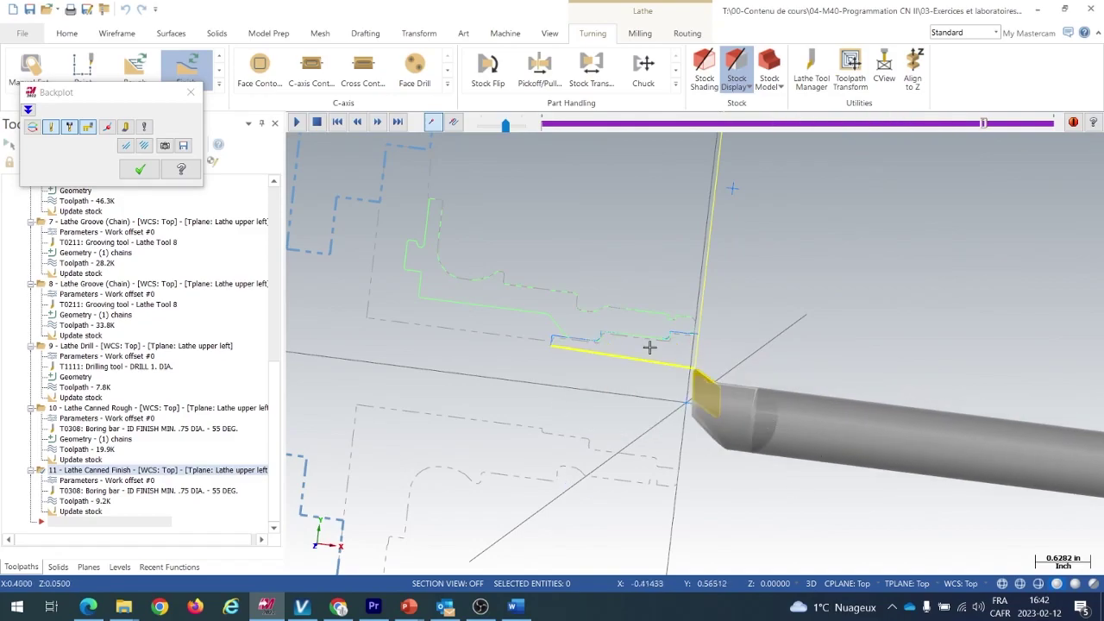
scroll(681, 345, up, 6)
scroll(707, 310, down, 2)
scroll(715, 328, up, 2)
scroll(734, 327, up, 1)
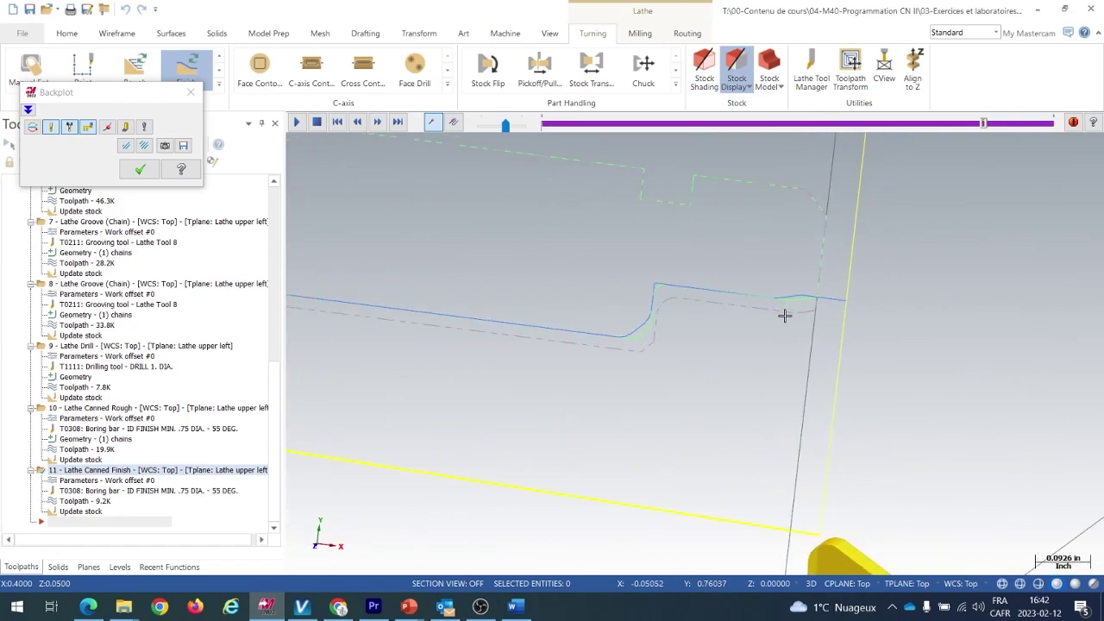
scroll(733, 328, down, 3)
scroll(567, 320, up, 2)
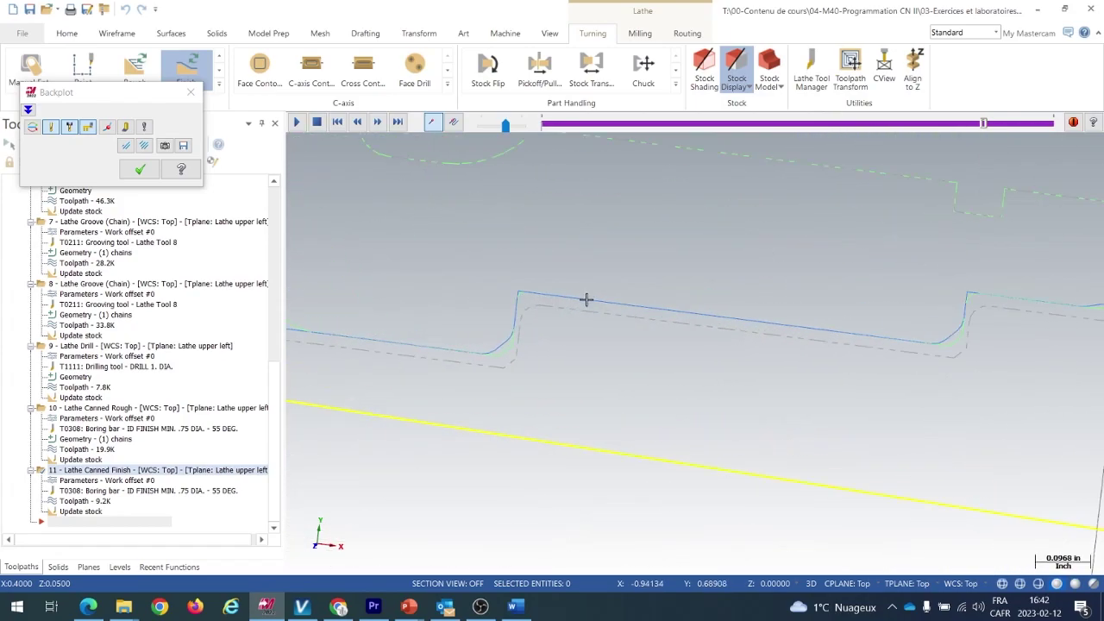